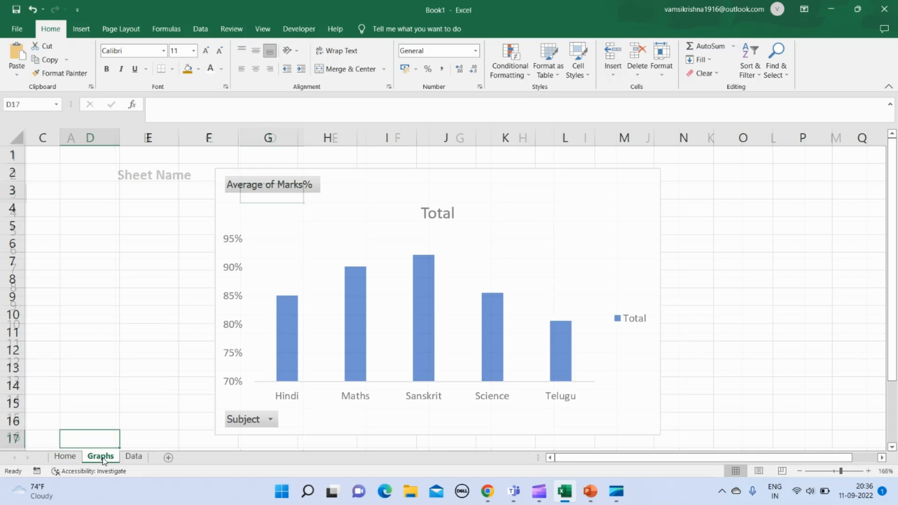
- Look over the Data and Graphs sheets, ending on the Home sheet
left_click(134, 457)
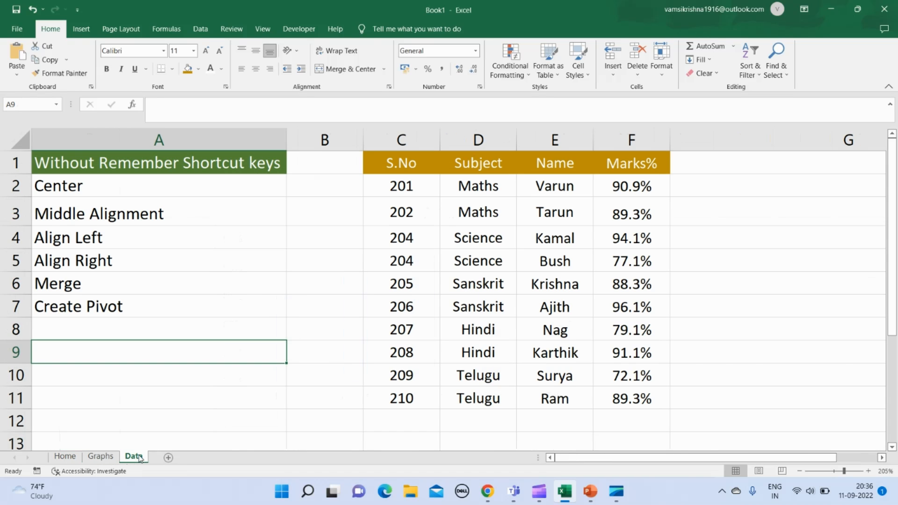
left_click(101, 457)
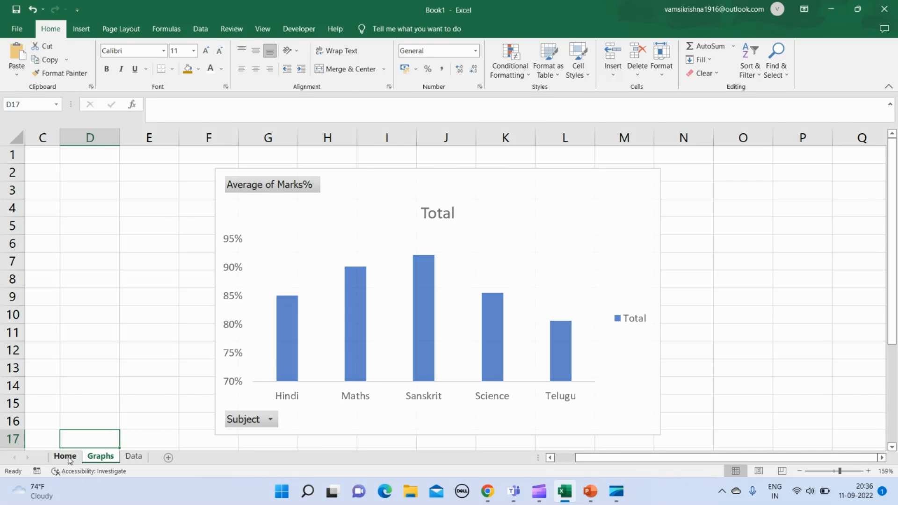
left_click(68, 459)
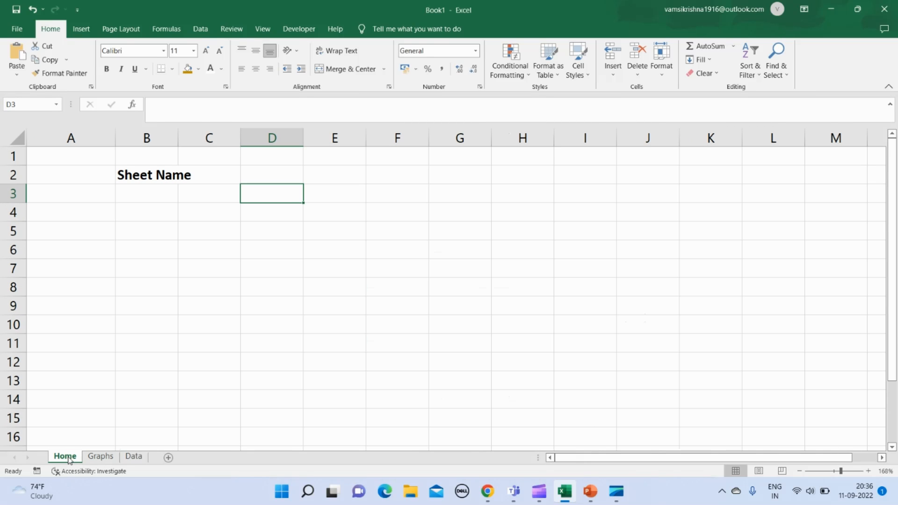
left_click(466, 328)
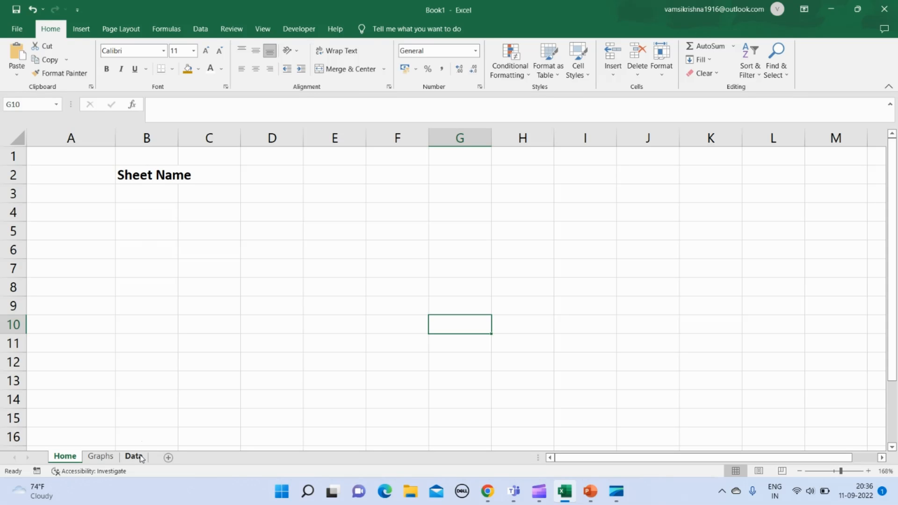
- Insert the Analytics bar chart icon with a rising arrow at cell D6 of the Home sheet
left_click(243, 255)
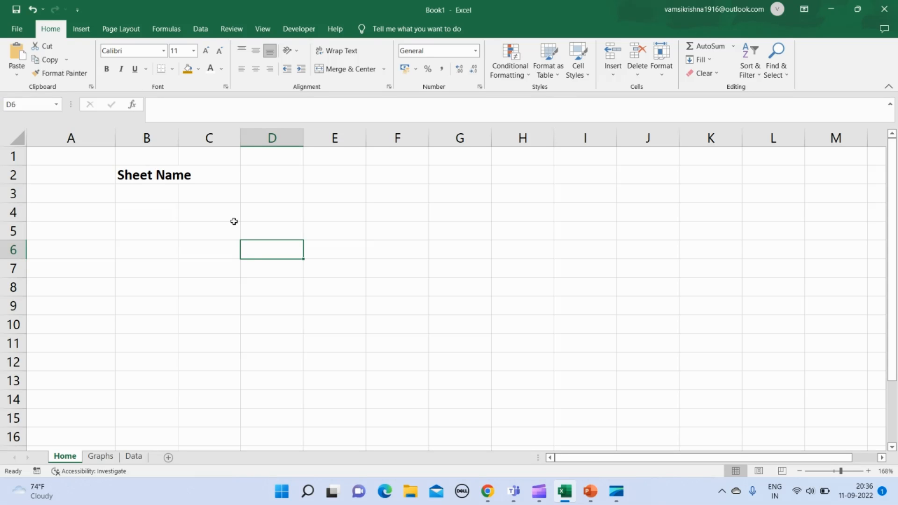
left_click(86, 31)
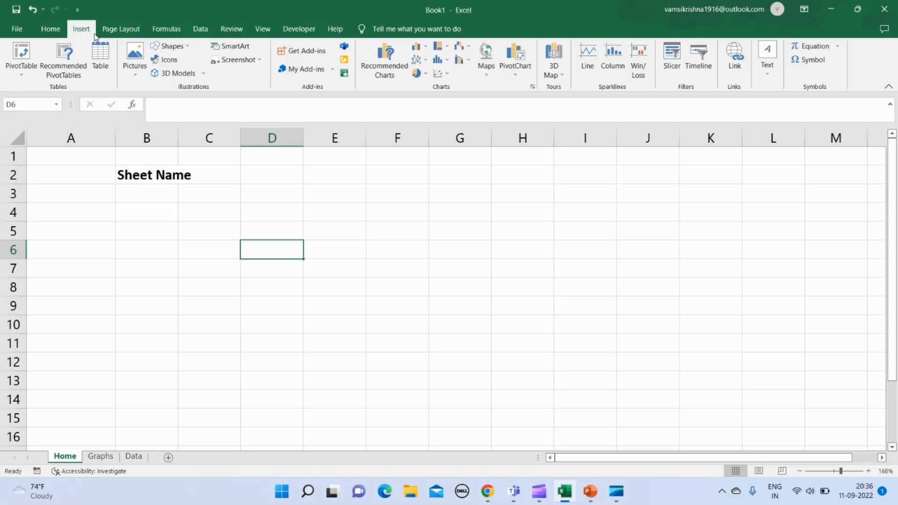
left_click(173, 61)
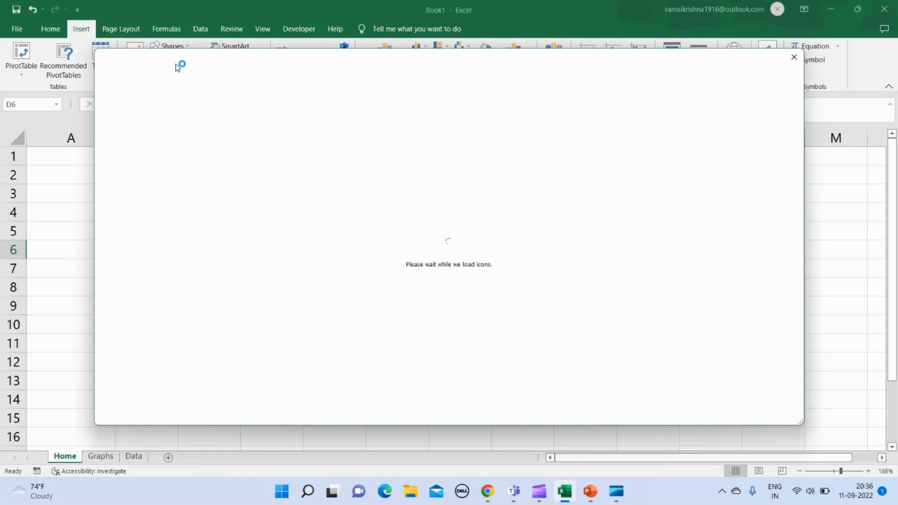
left_click(793, 57)
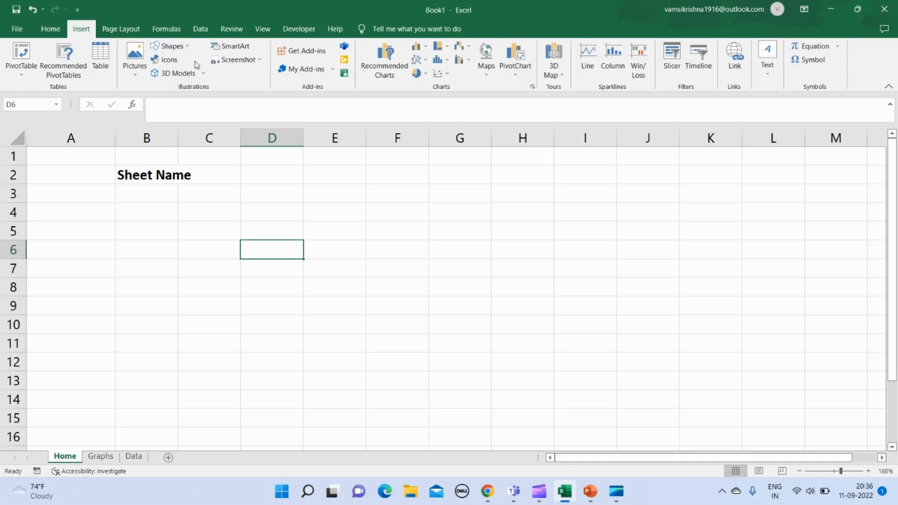
left_click(169, 60)
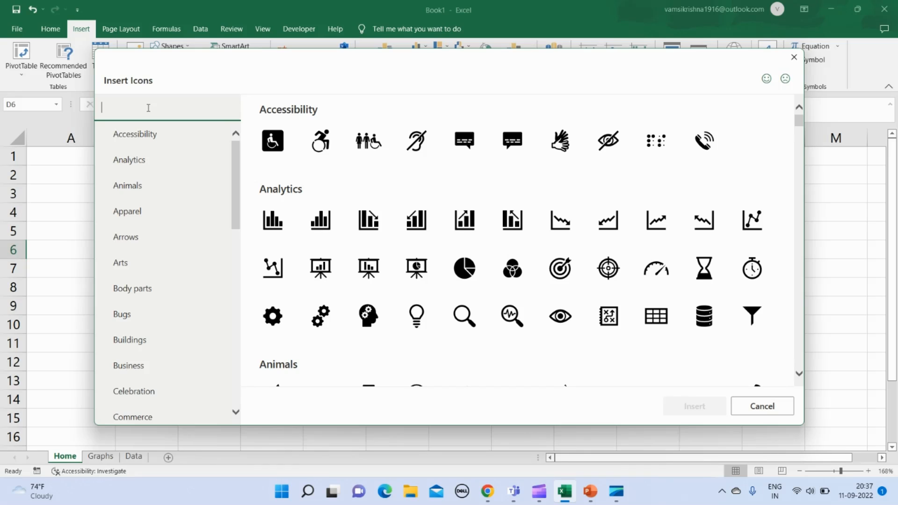
left_click(470, 226)
left_click(693, 407)
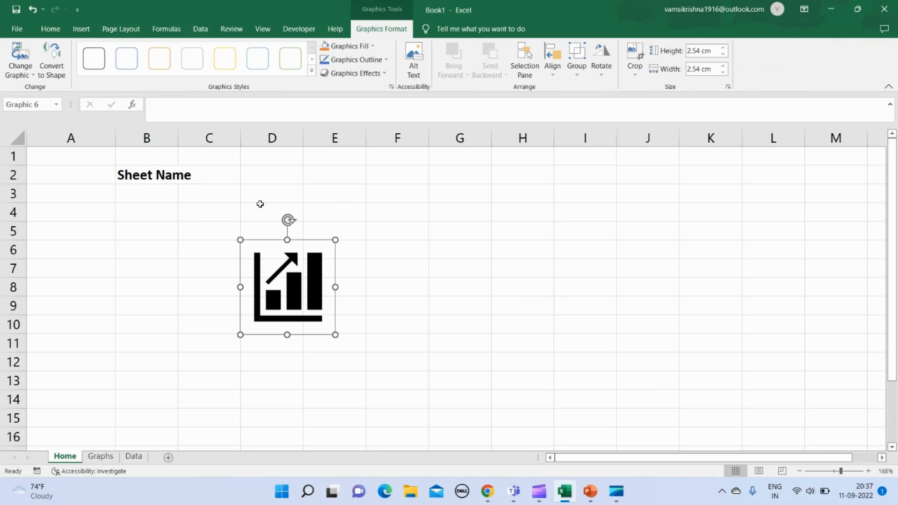
- Place the chart icon under the Sheet Name heading in column B and shrink it to about 1.46 cm square
left_click_drag(271, 251, 135, 187)
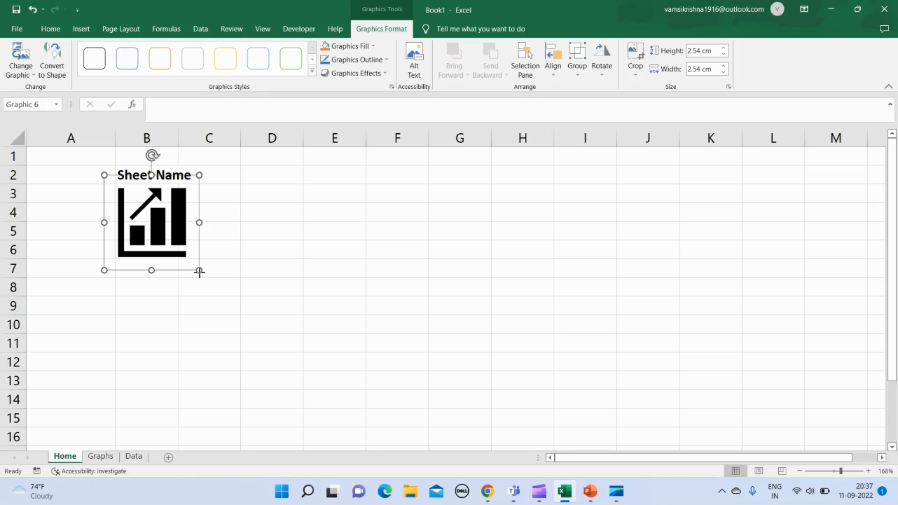
left_click_drag(199, 270, 172, 223)
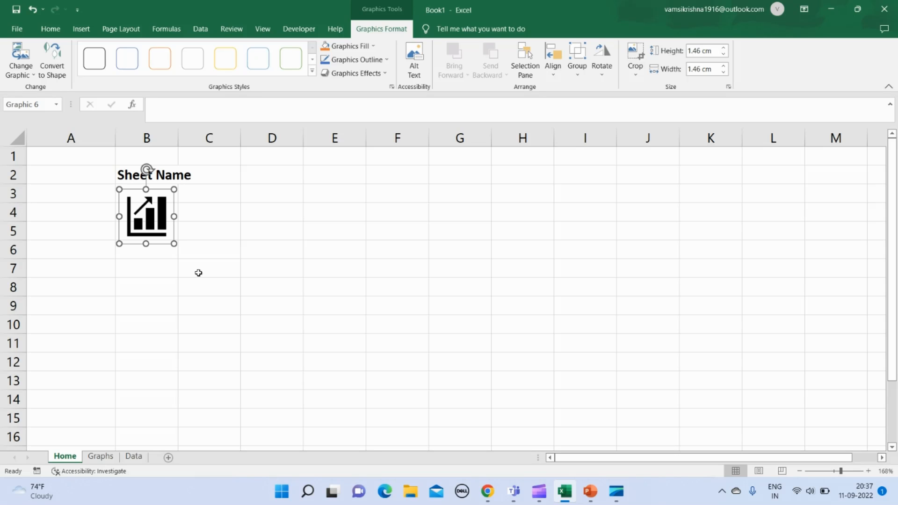
left_click(160, 270)
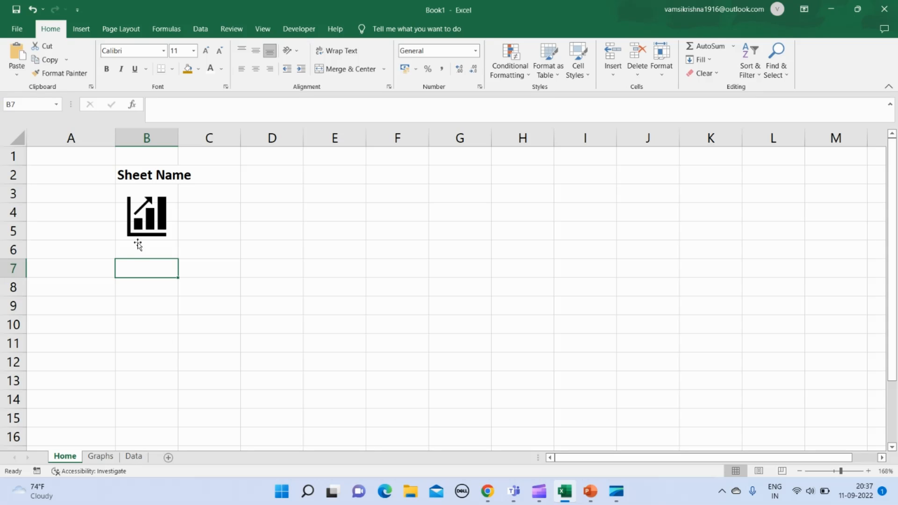
- Insert the database icon from a "Data" icon search, shrunk to about 1.53 cm square and placed directly below the chart icon
left_click(82, 29)
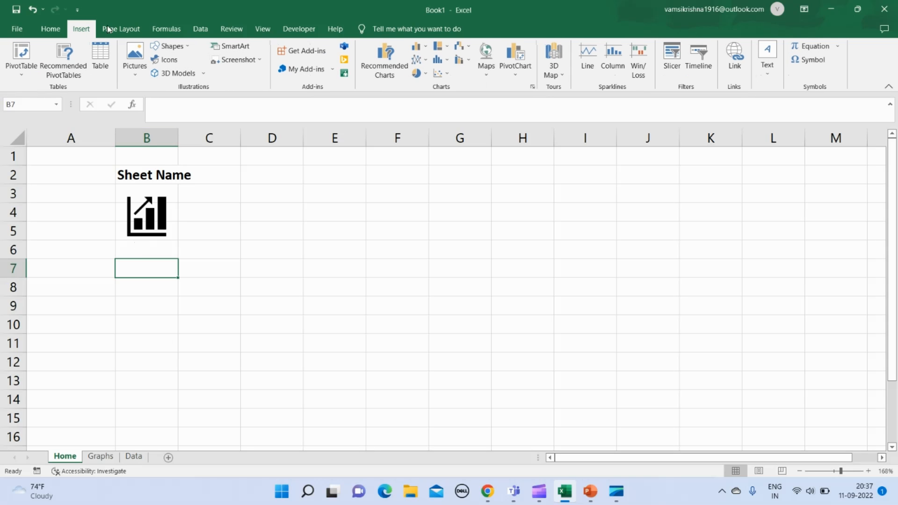
left_click(169, 61)
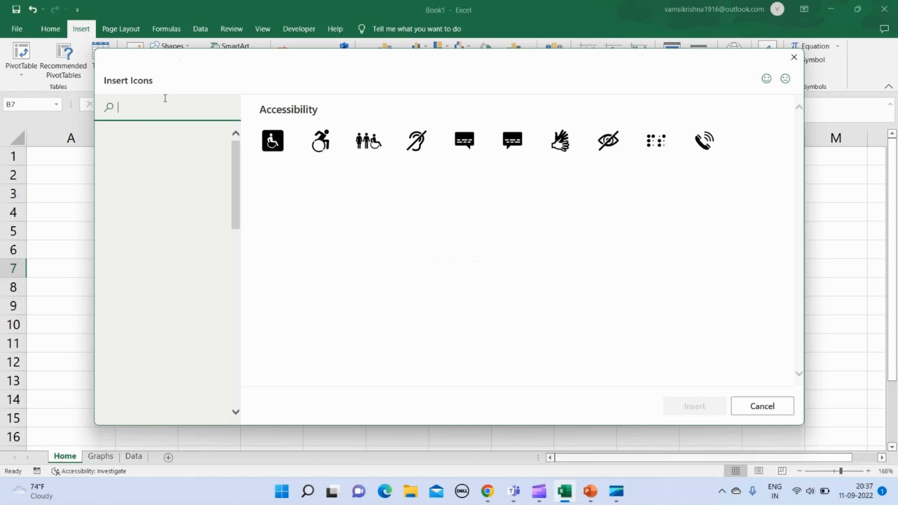
type("Data")
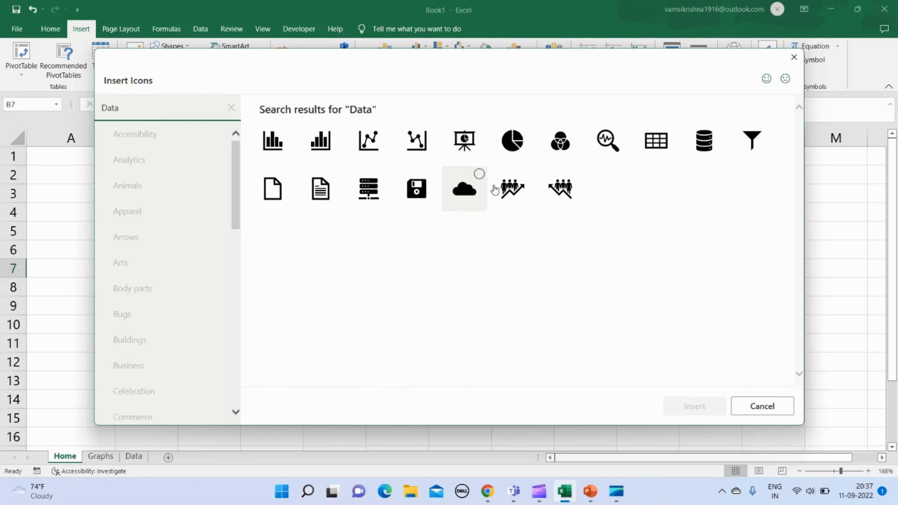
left_click(705, 139)
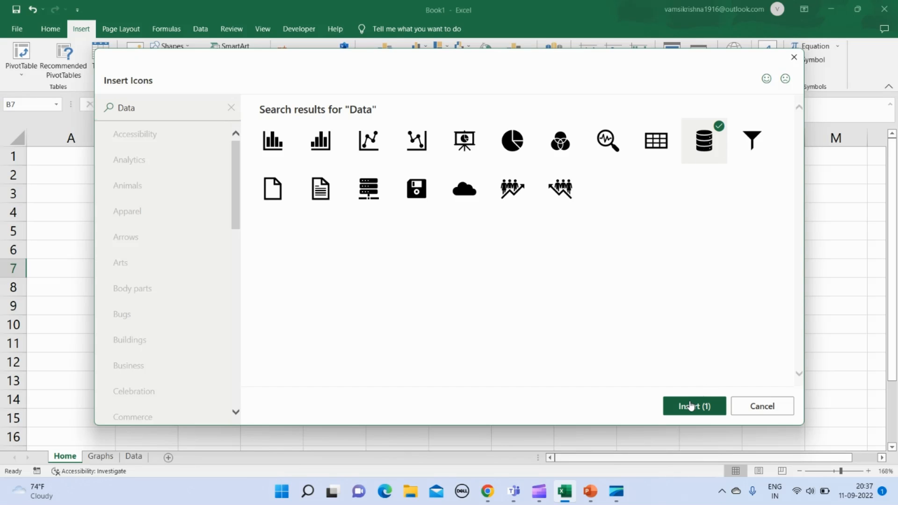
left_click(691, 406)
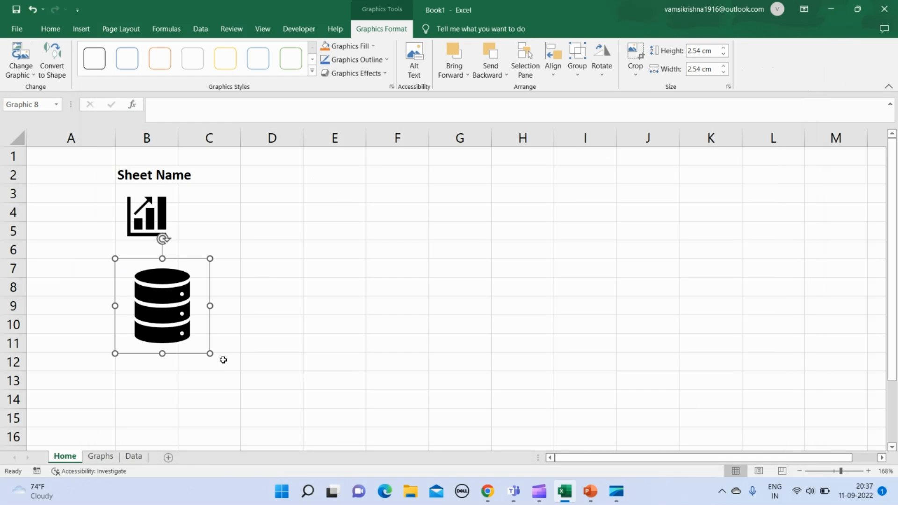
left_click_drag(210, 354, 149, 271)
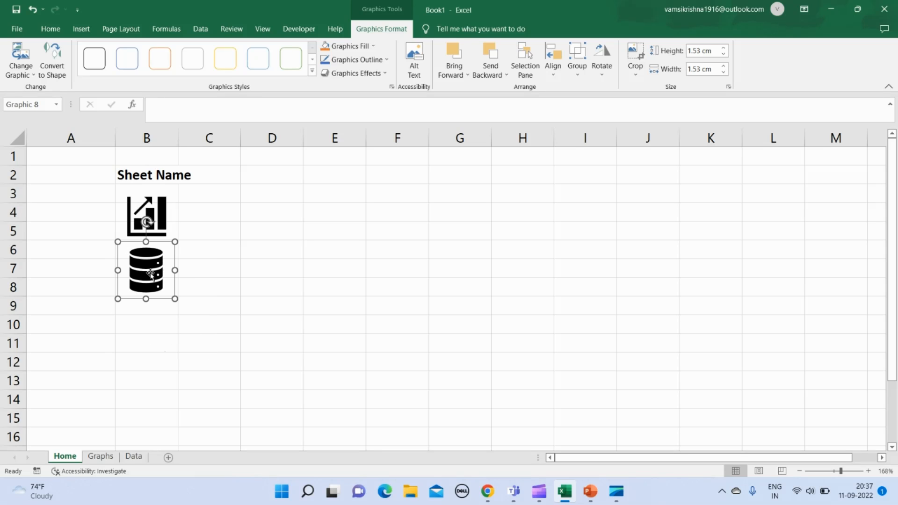
- Enter the label Graph in cell A4 and merge and center it across A4:A5
left_click(71, 209)
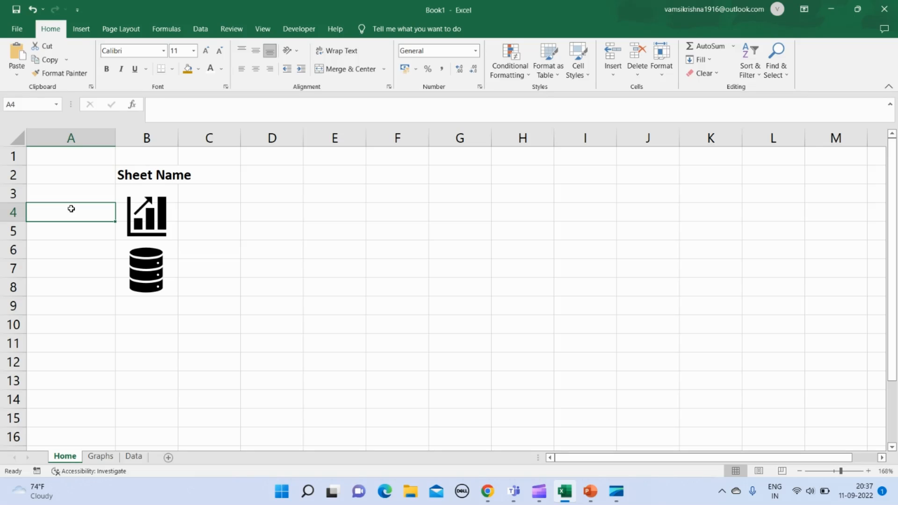
type("Grap")
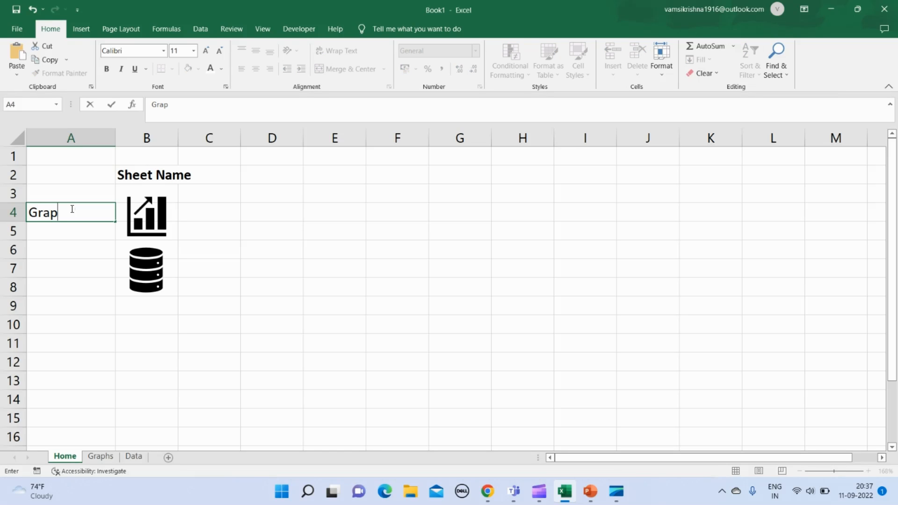
type("h")
key("Return")
left_click(71, 209)
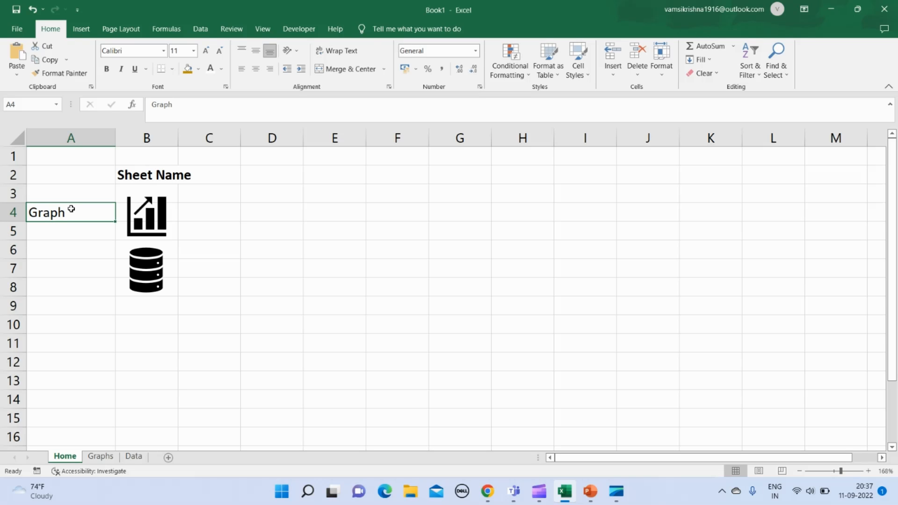
key("shift+Down")
key("alt")
key("h")
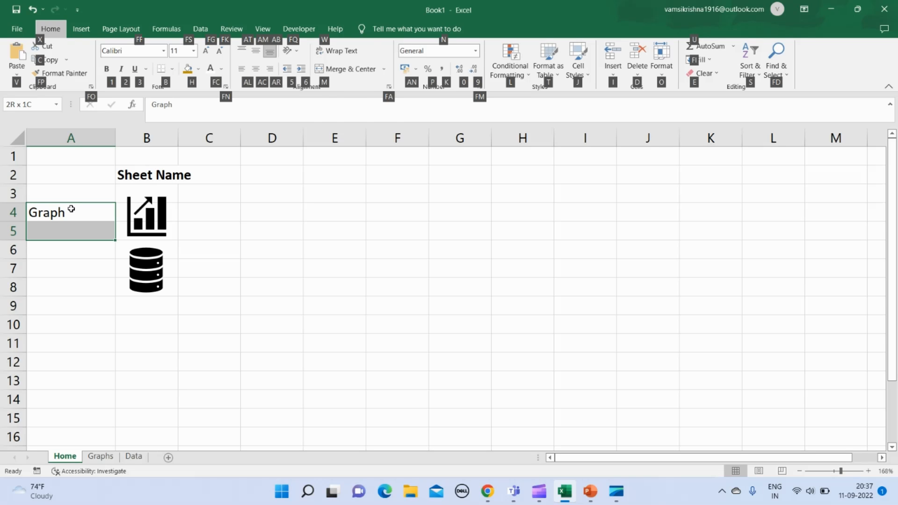
key("m")
key("c")
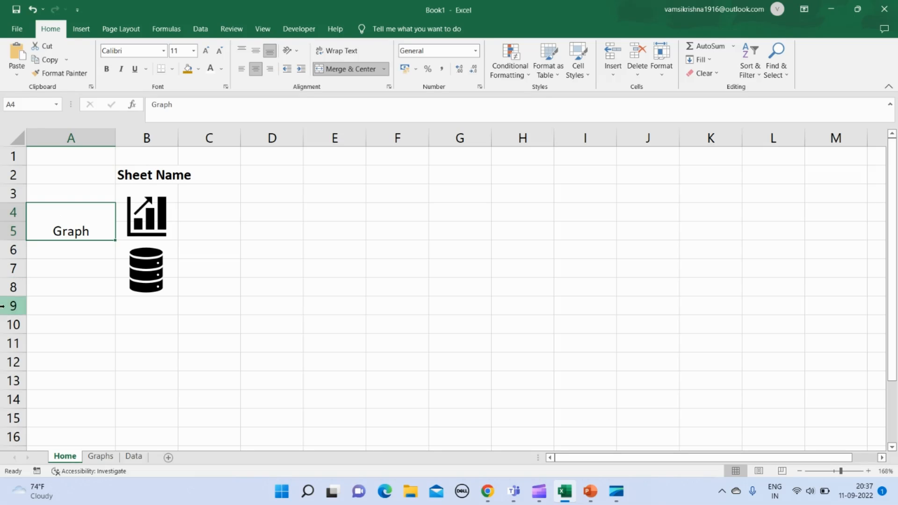
- Enter the label Data in cell A7 and merge and center it across A7:A8
left_click(59, 273)
type("Data")
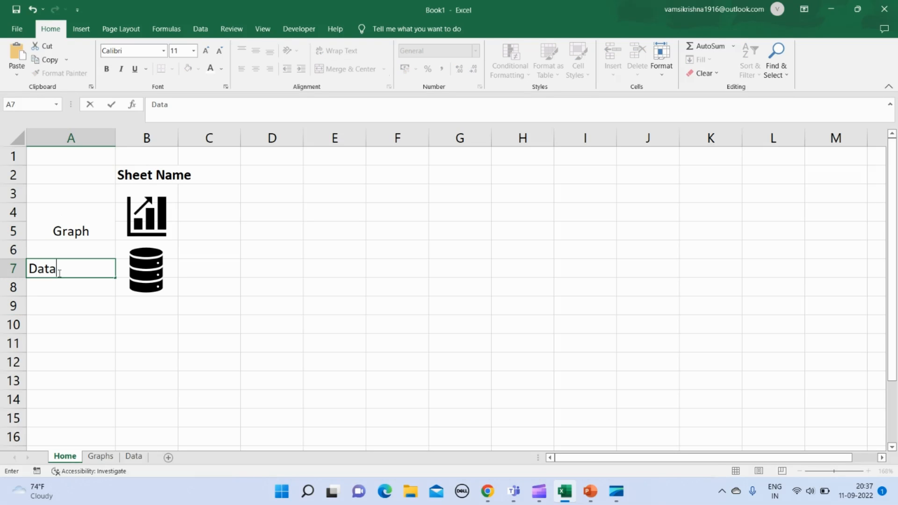
key("Return")
left_click(58, 273)
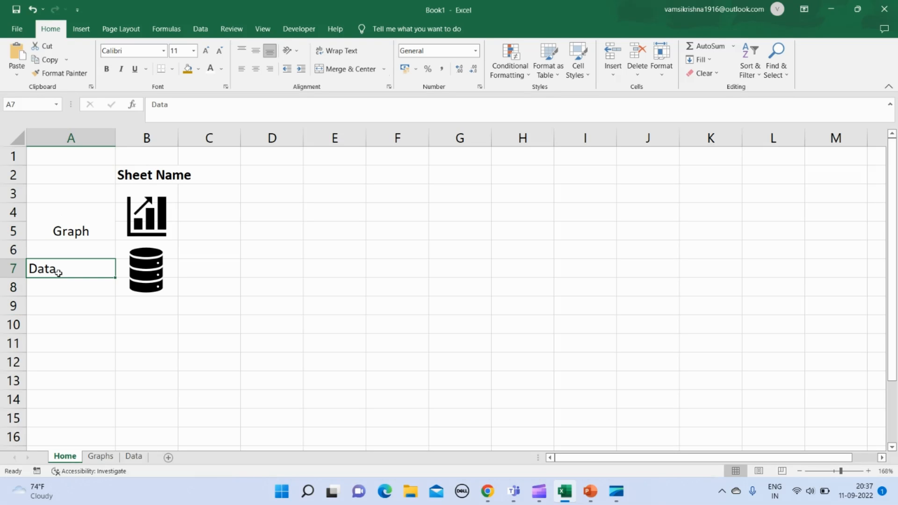
key("shift+Down")
key("alt")
key("h")
key("m")
key("c")
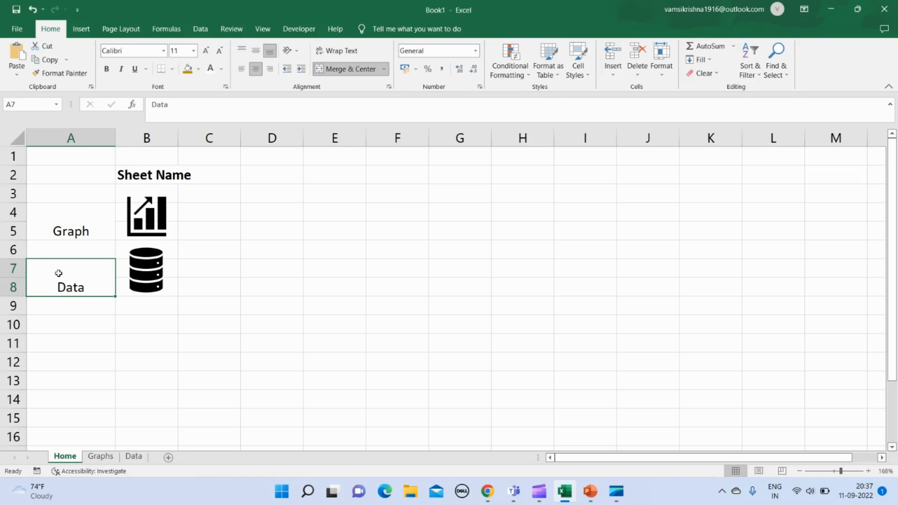
- Reduce the heights of the database and chart icons to line up with the Data and Graph labels beside them
left_click(139, 268)
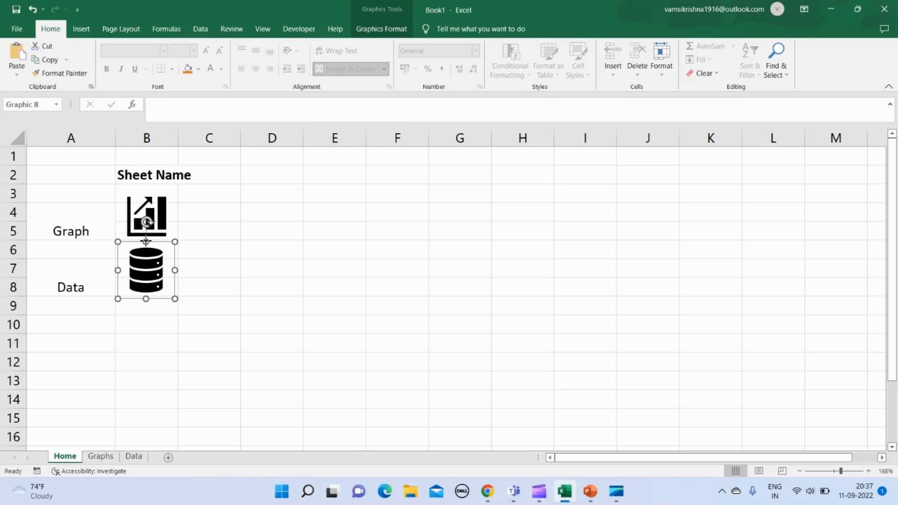
mouse_move(146, 242)
left_mouse_down()
mouse_move(145, 267)
mouse_move(145, 260)
left_mouse_up()
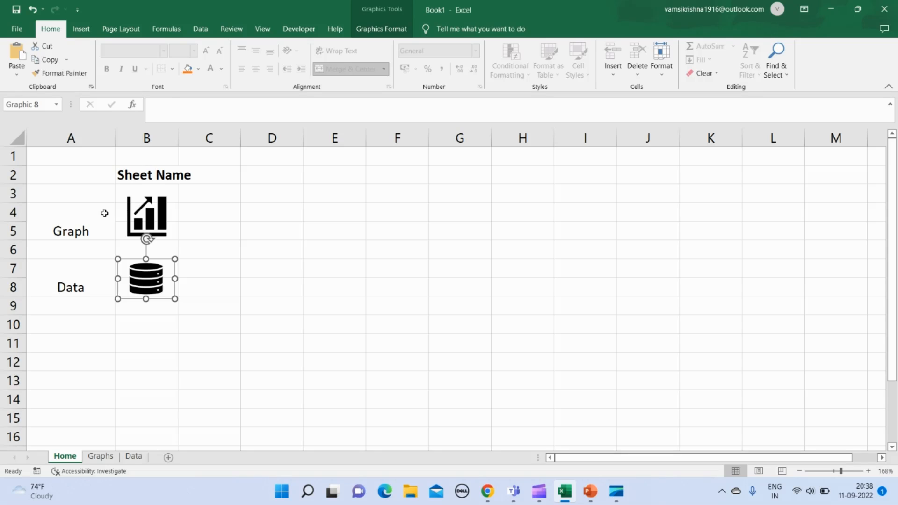
left_click(92, 215)
left_click(140, 214)
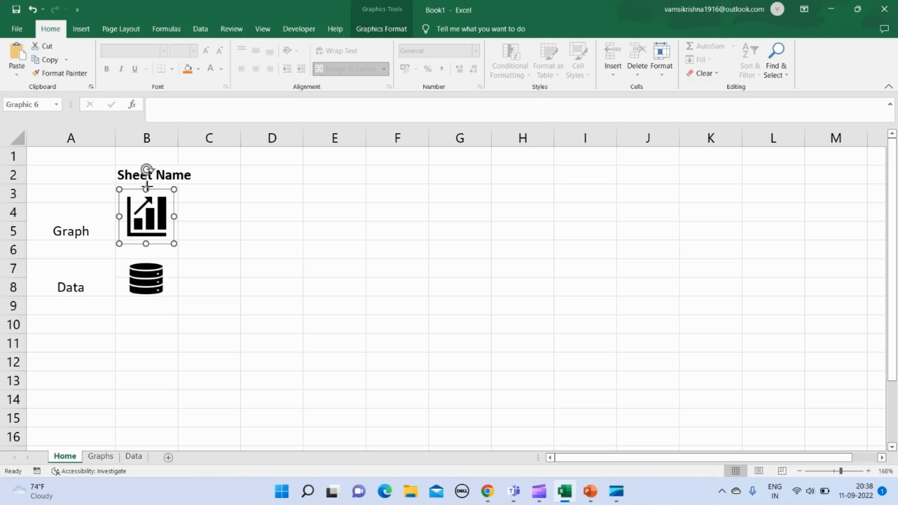
left_click_drag(146, 189, 146, 203)
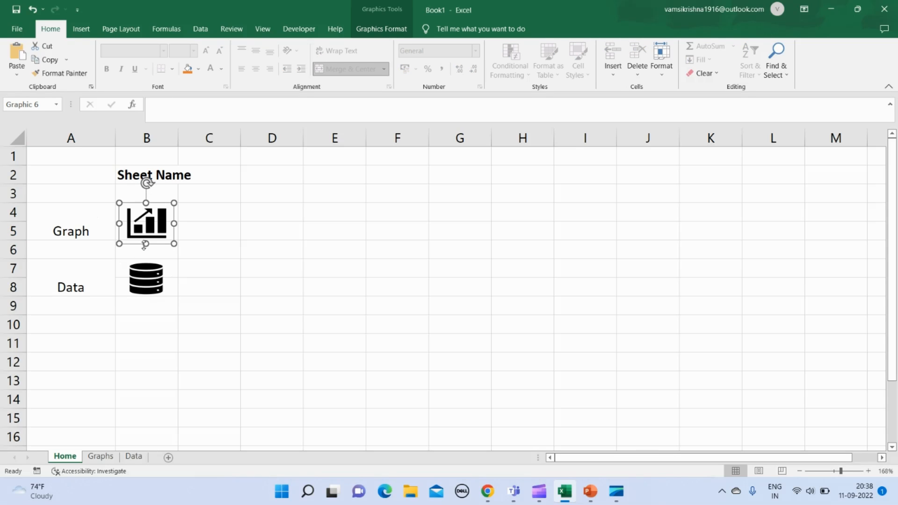
left_click_drag(145, 244, 144, 239)
left_click(277, 266)
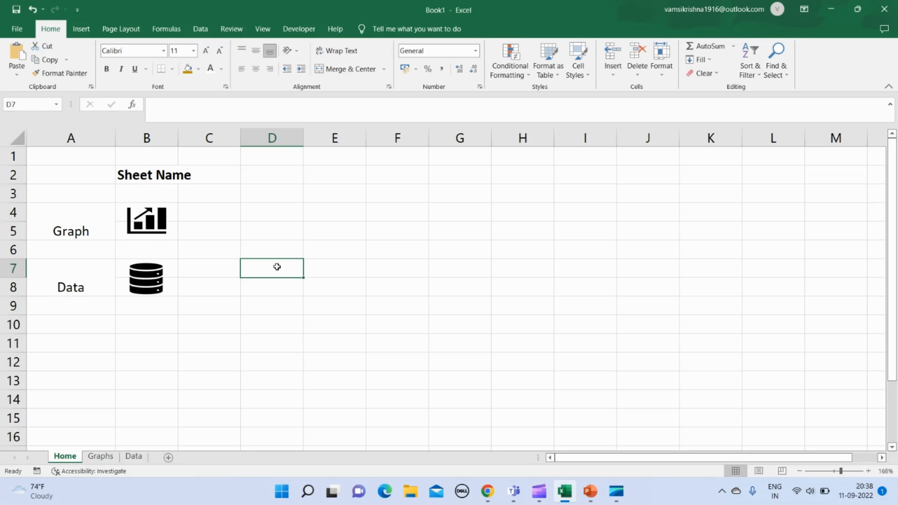
- Insert the solid house icon from a "Home" icon search at cell D1 of the Graphs sheet
left_click(207, 350)
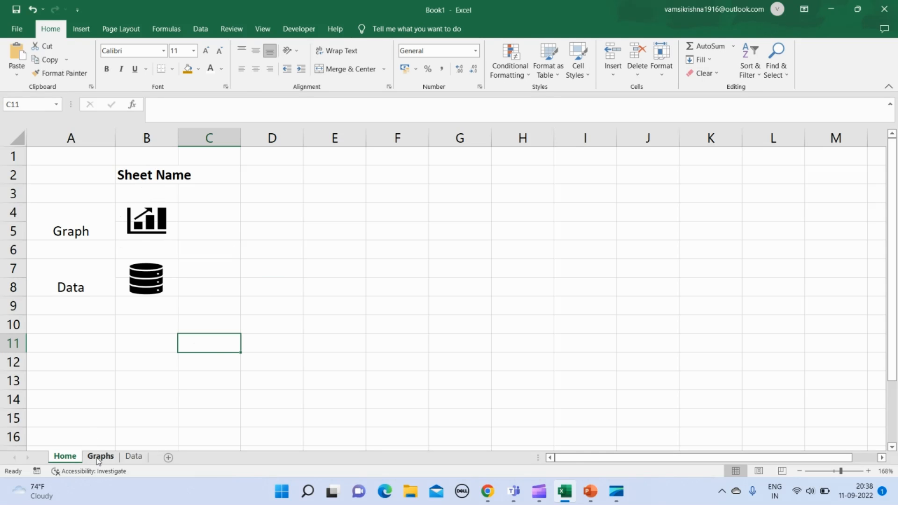
left_click(99, 457)
left_click(44, 154)
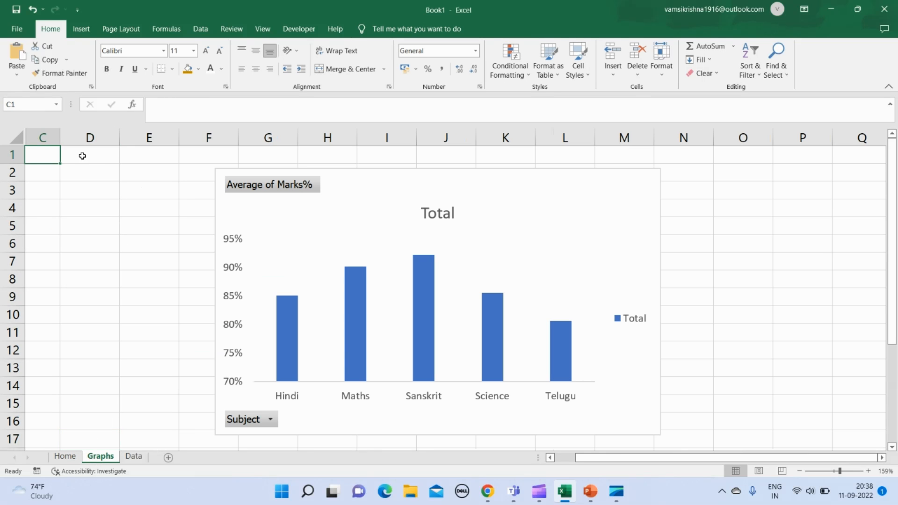
left_click(95, 154)
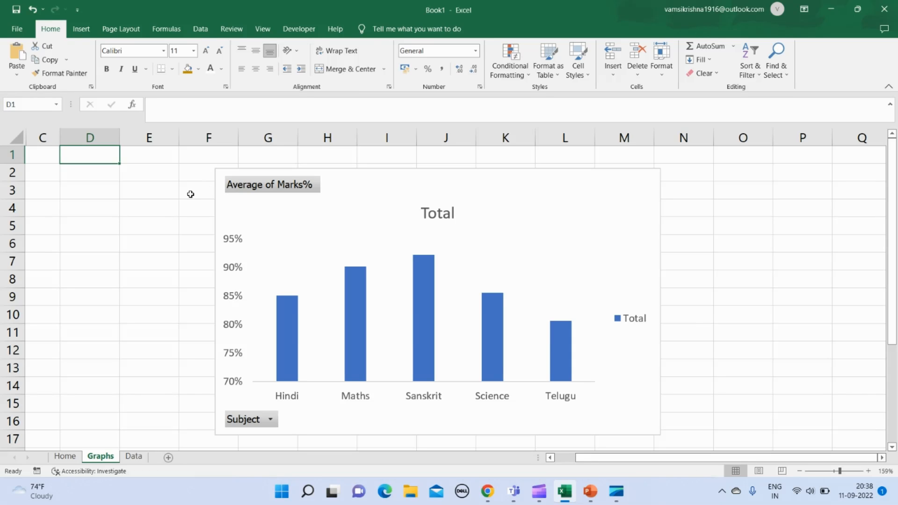
left_click(81, 29)
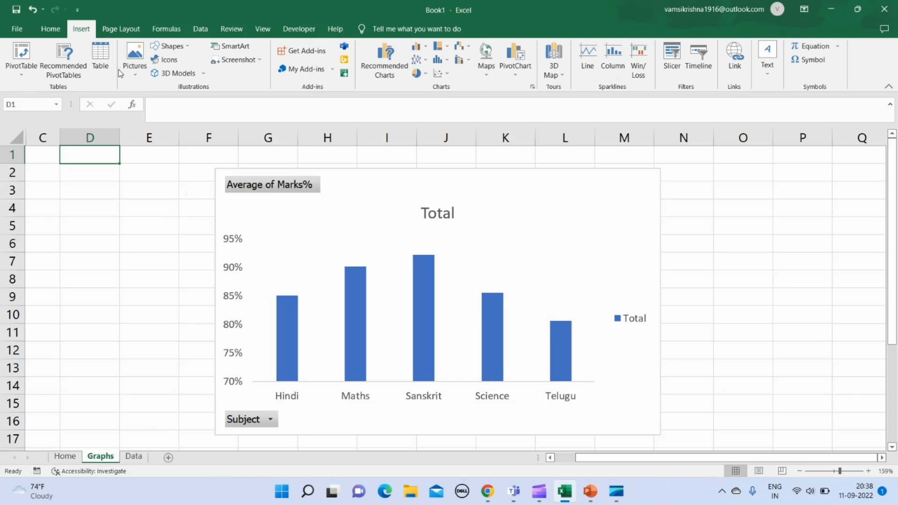
left_click(165, 63)
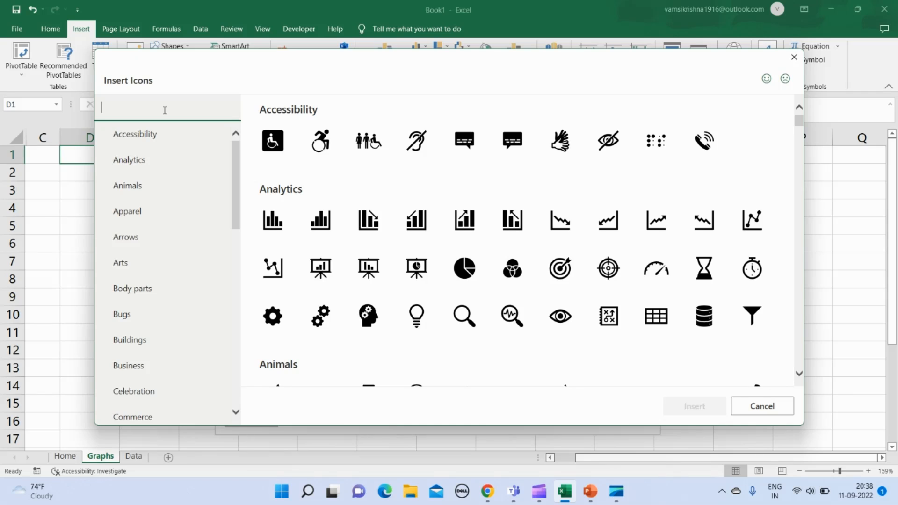
type("Home")
left_click(304, 152)
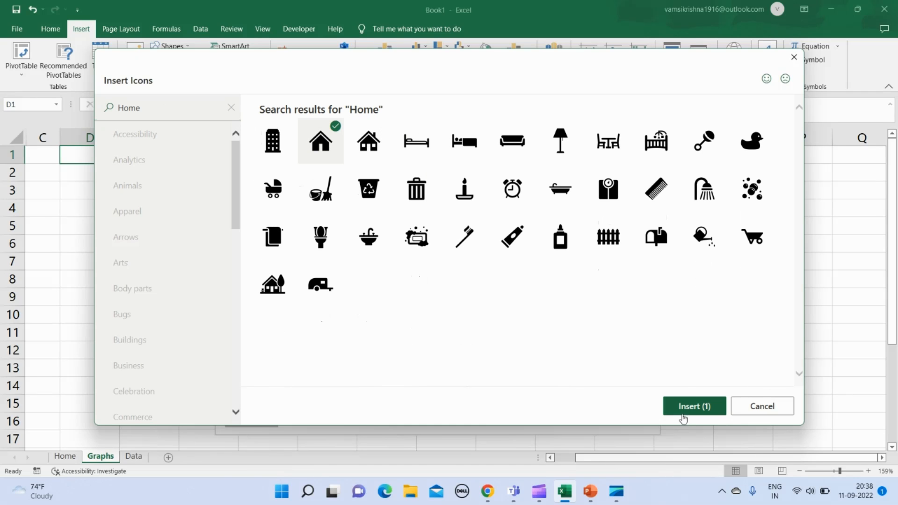
left_click(688, 408)
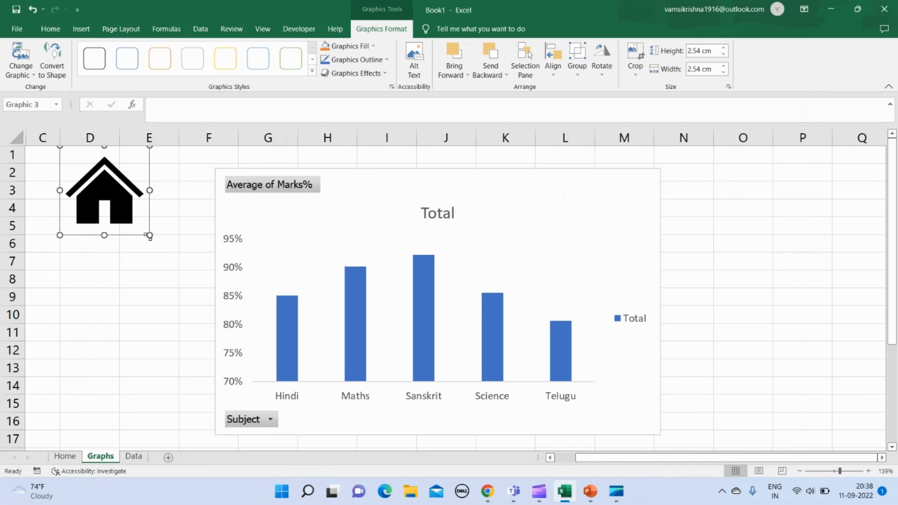
- Shrink the house icon to roughly half its size so it fits within column D beside the chart
left_click_drag(150, 236, 106, 188)
left_click(112, 180)
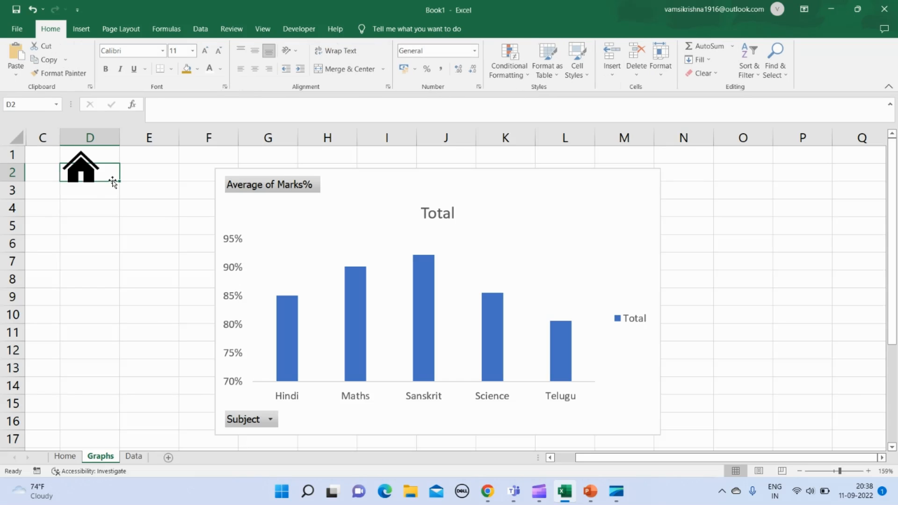
left_click(128, 173)
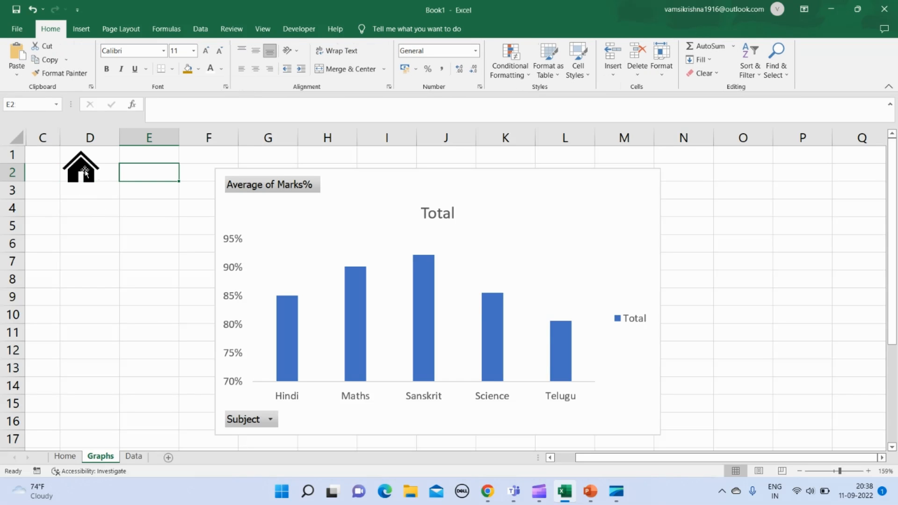
- Hyperlink the chart icon on the Home sheet to cell A1 of the Graphs sheet in this document
left_click(64, 462)
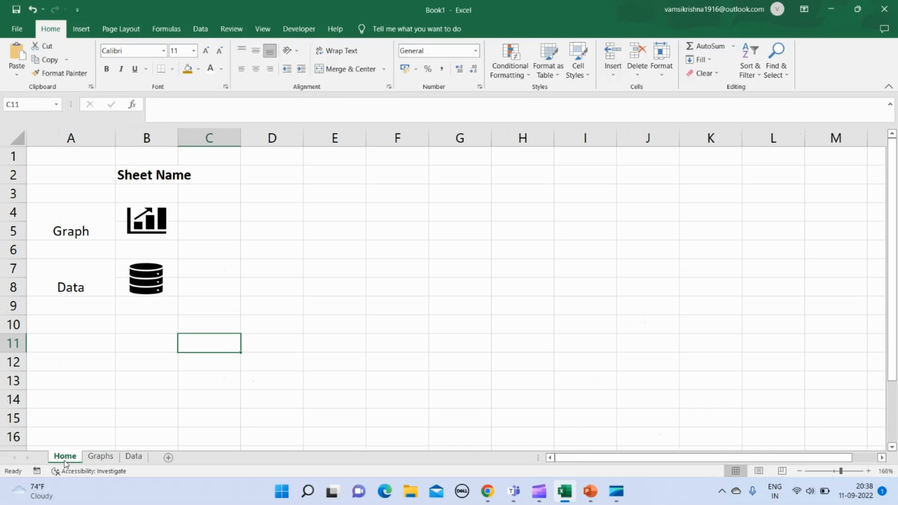
left_click(291, 373)
left_click(232, 255)
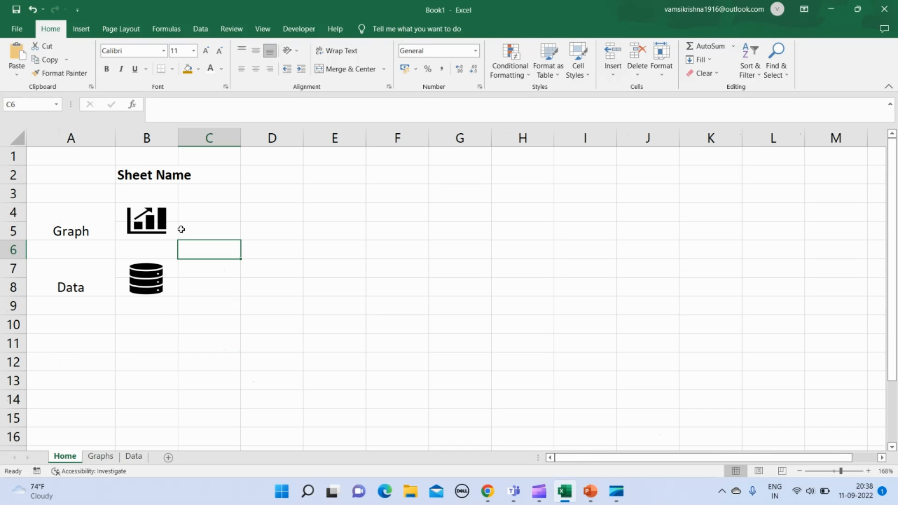
left_click(161, 220)
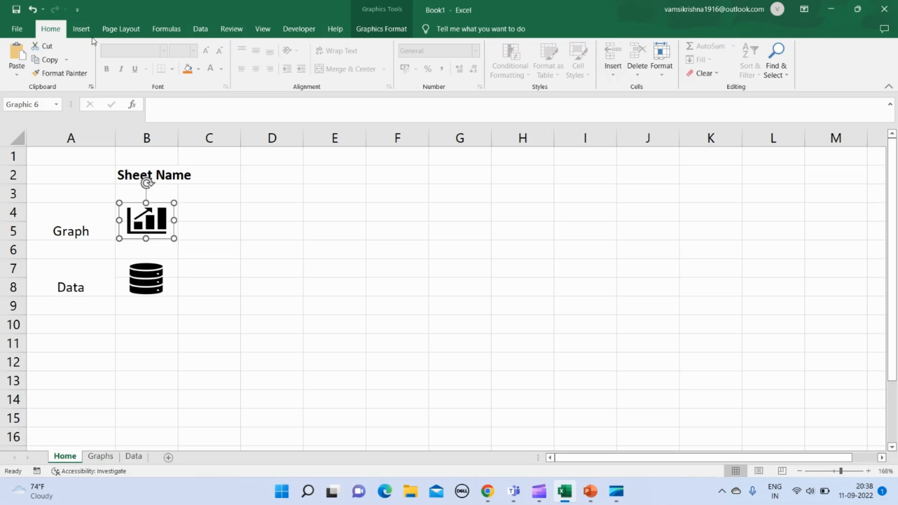
left_click(81, 28)
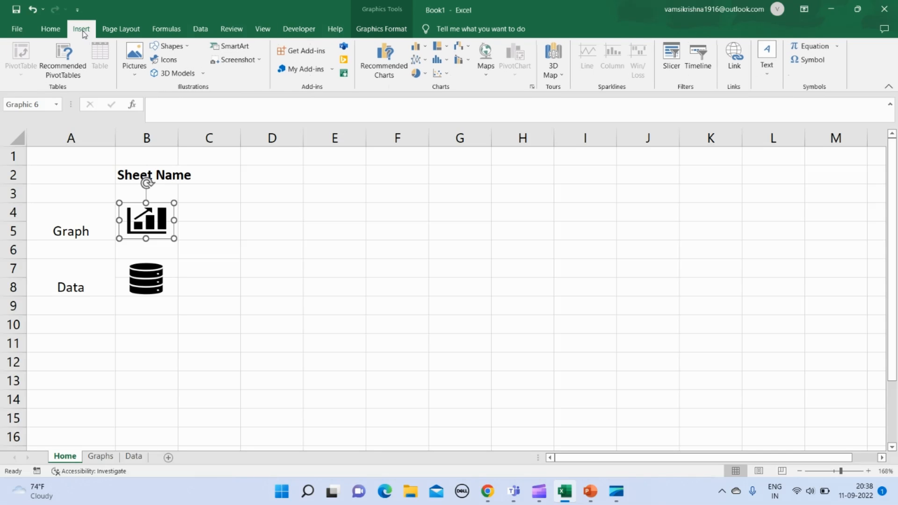
left_click(736, 71)
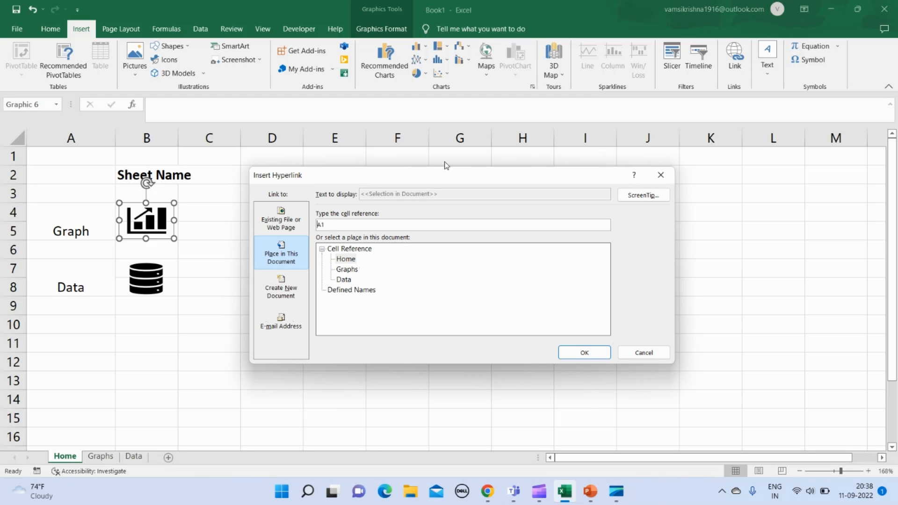
left_click(282, 220)
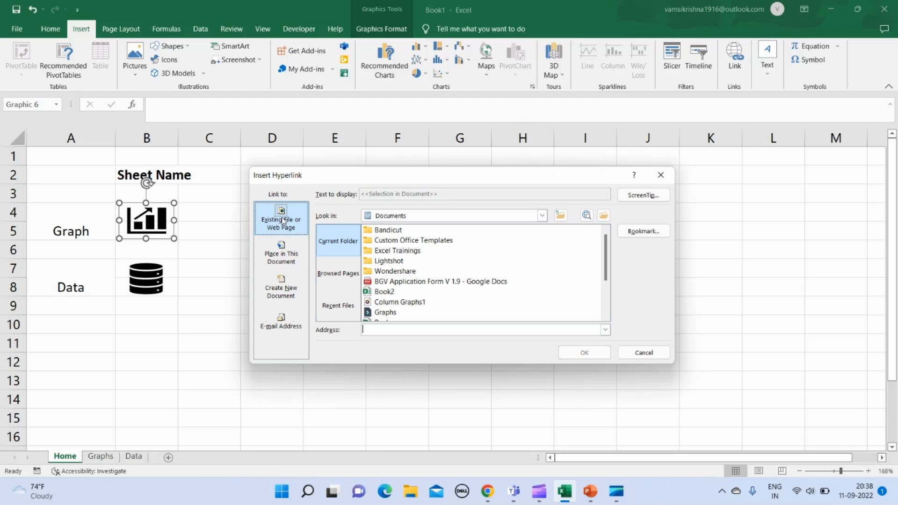
left_click(274, 261)
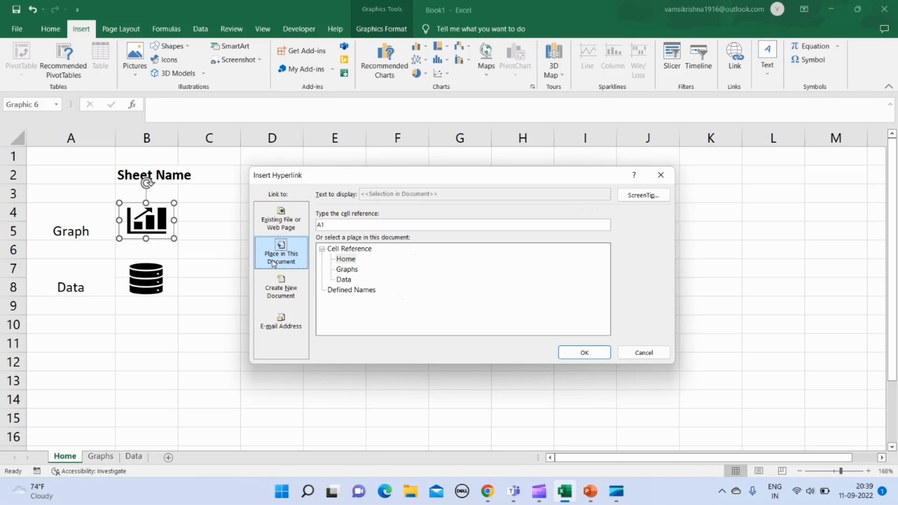
left_click(349, 271)
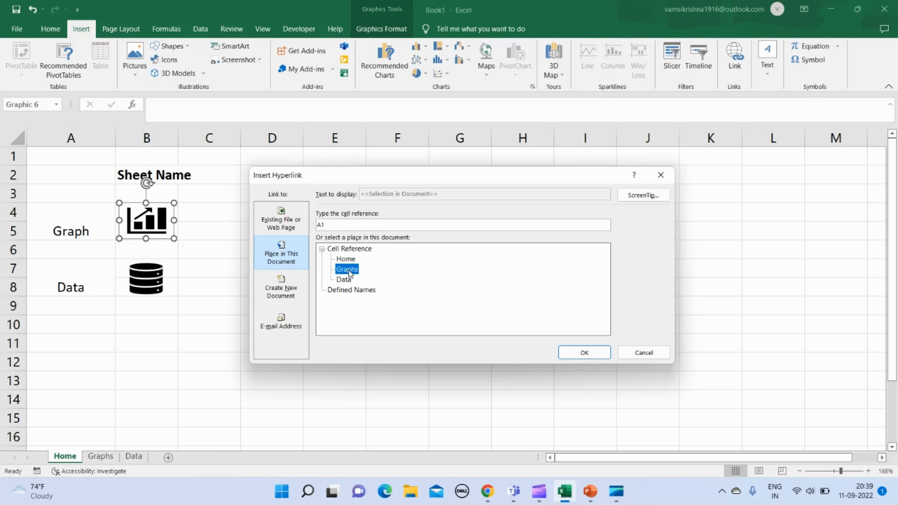
left_click(574, 353)
left_click(245, 285)
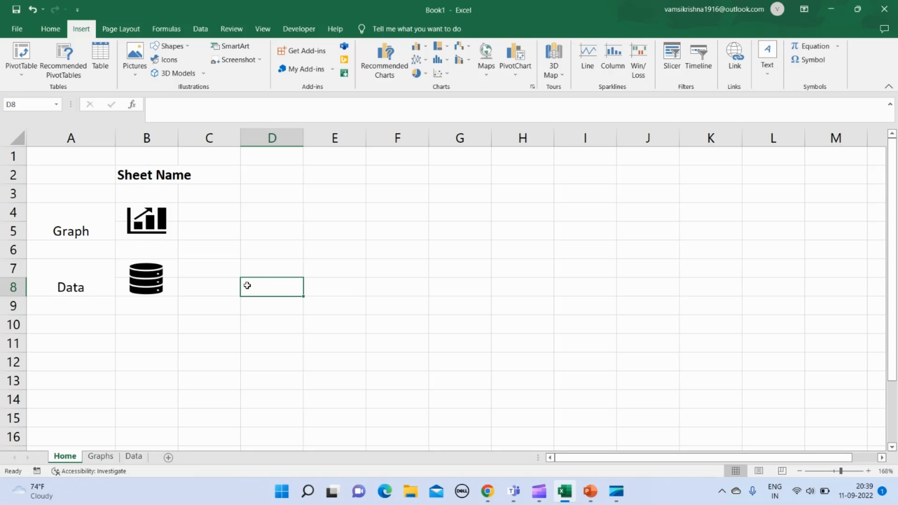
- Hyperlink the database icon to cell A1 of the Data sheet in this document
left_click(148, 283)
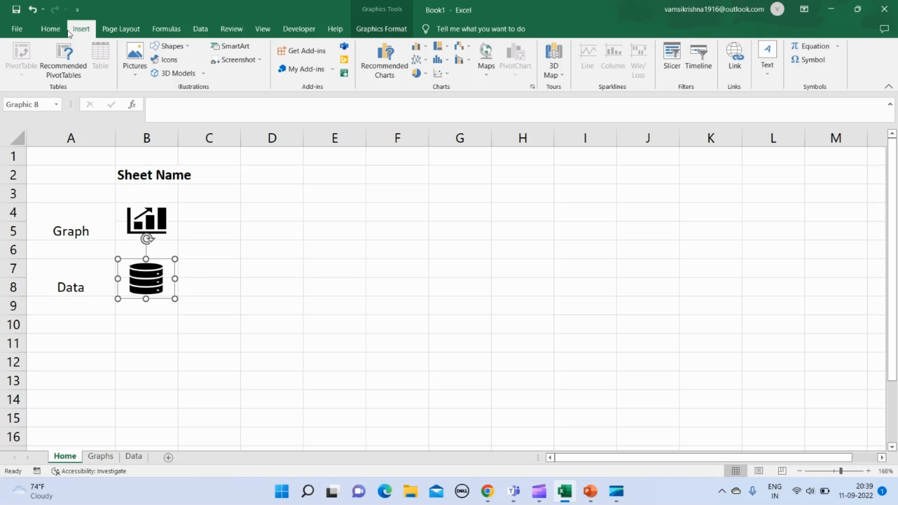
left_click(733, 69)
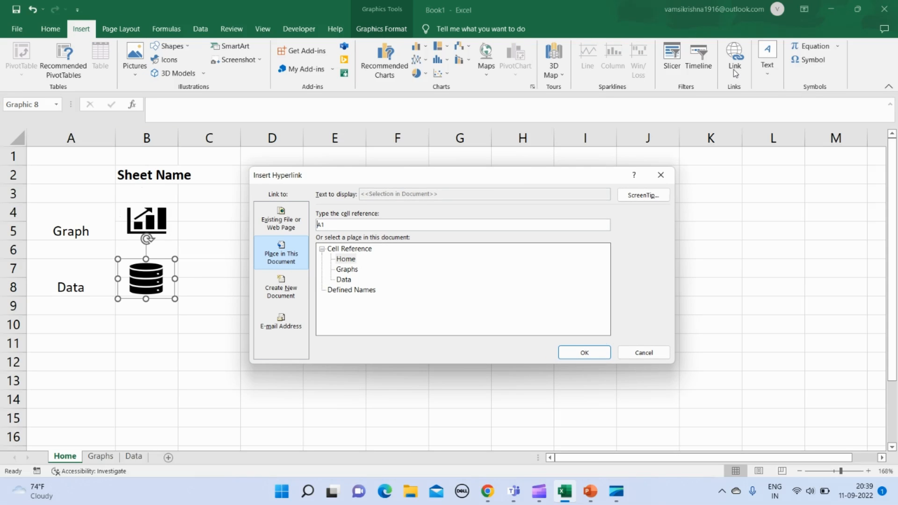
left_click(344, 280)
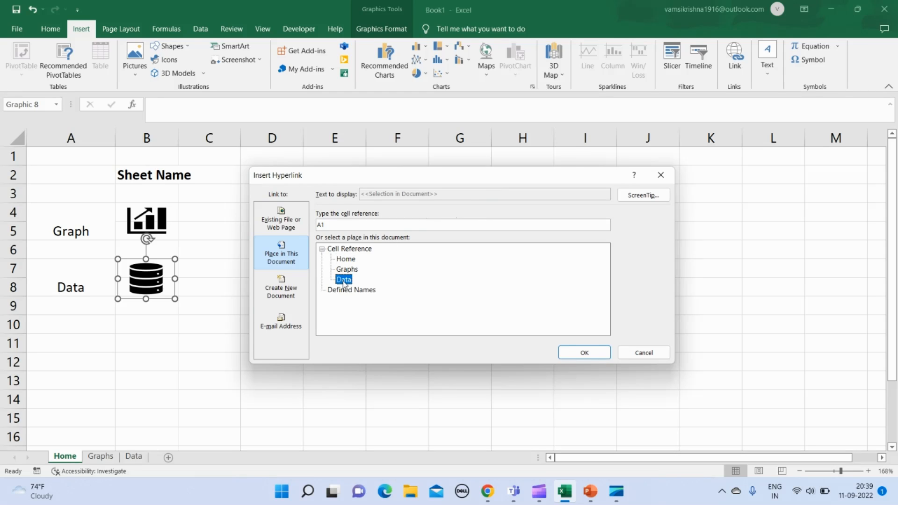
left_click(580, 353)
left_click(283, 266)
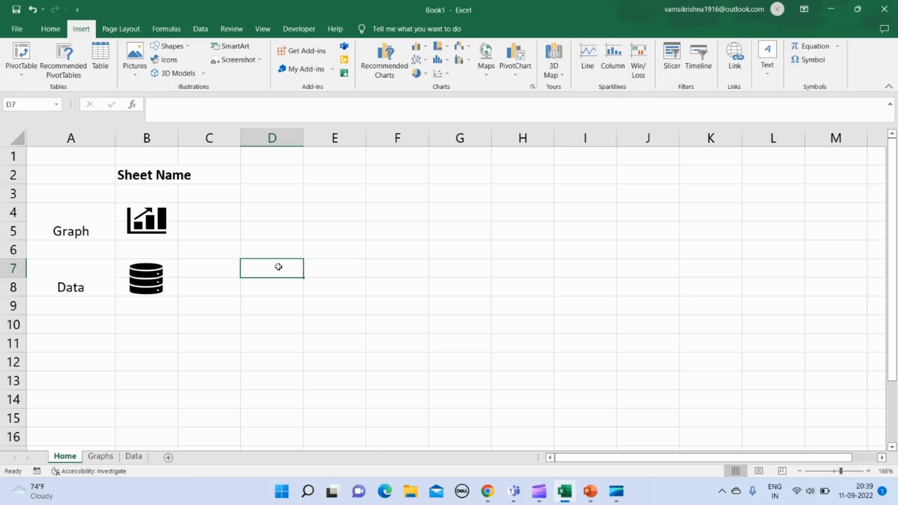
- Follow the chart icon's link to the Graphs sheet and hyperlink the house icon there to cell A1 of the Home sheet
left_click(257, 208)
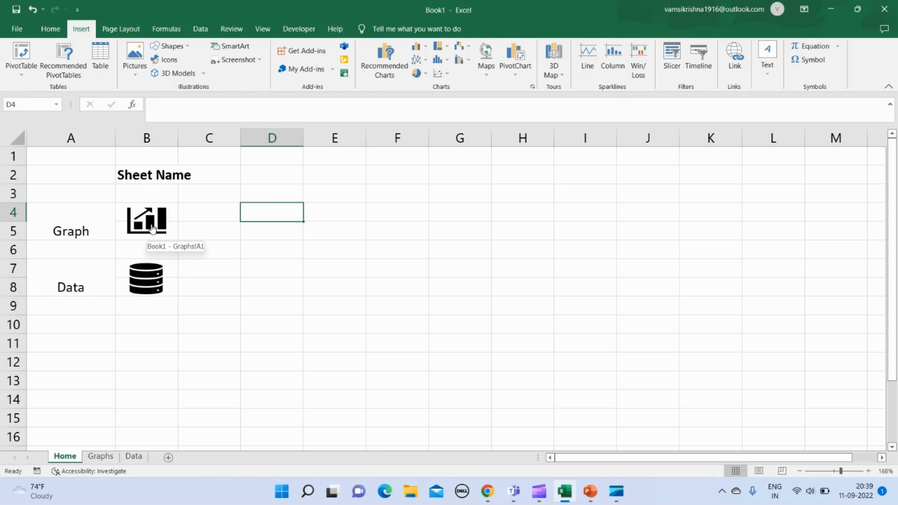
left_click(152, 229)
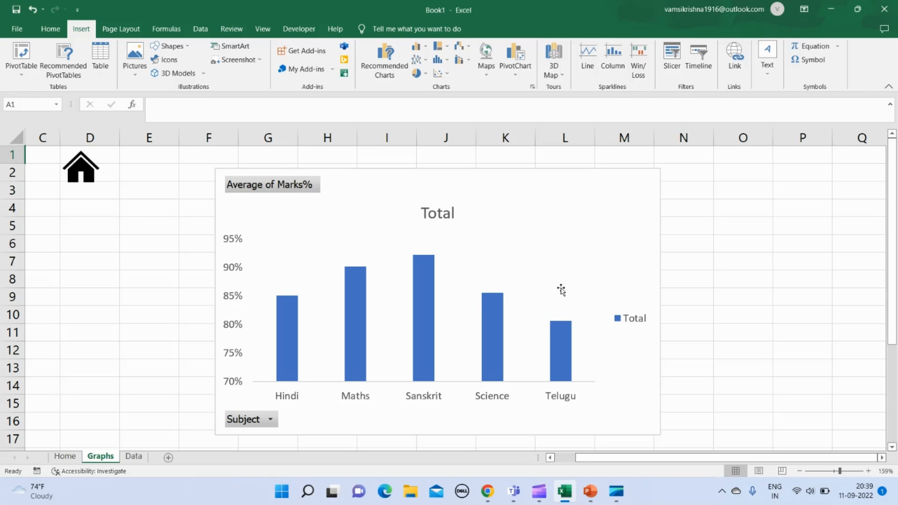
left_click(114, 232)
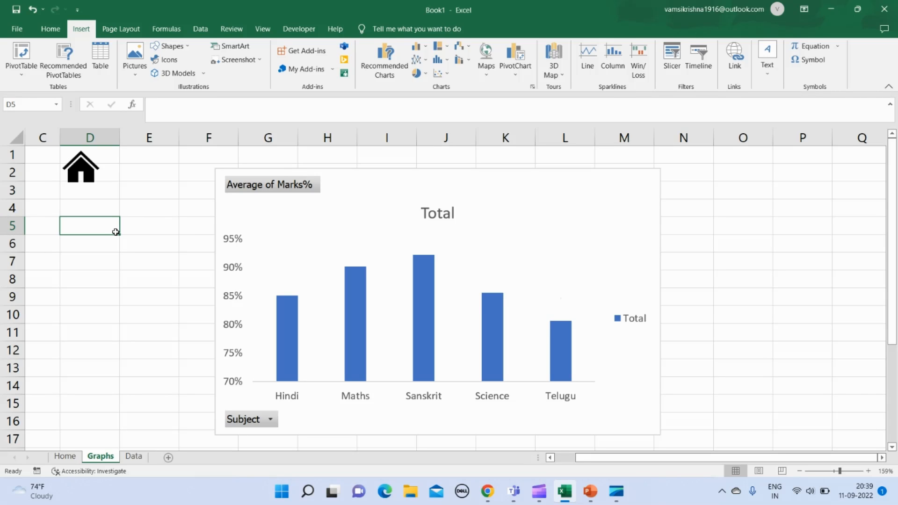
left_click(87, 172)
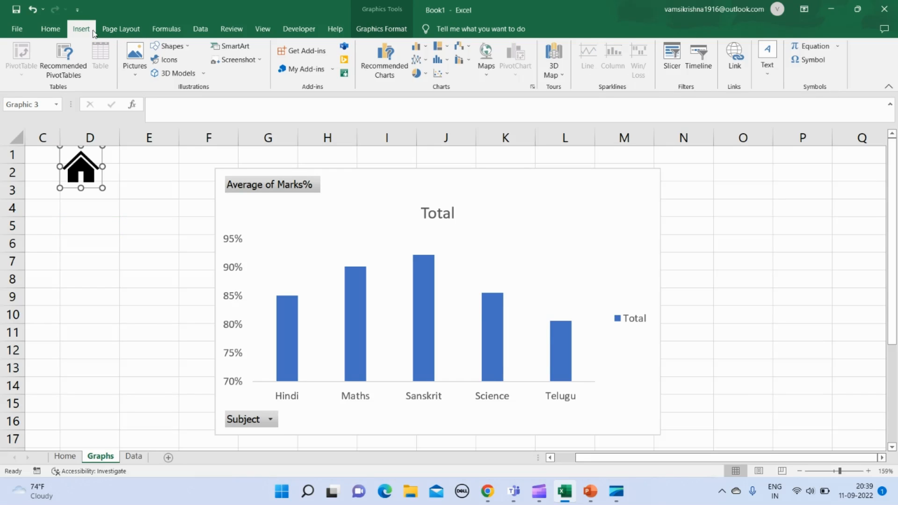
left_click(734, 68)
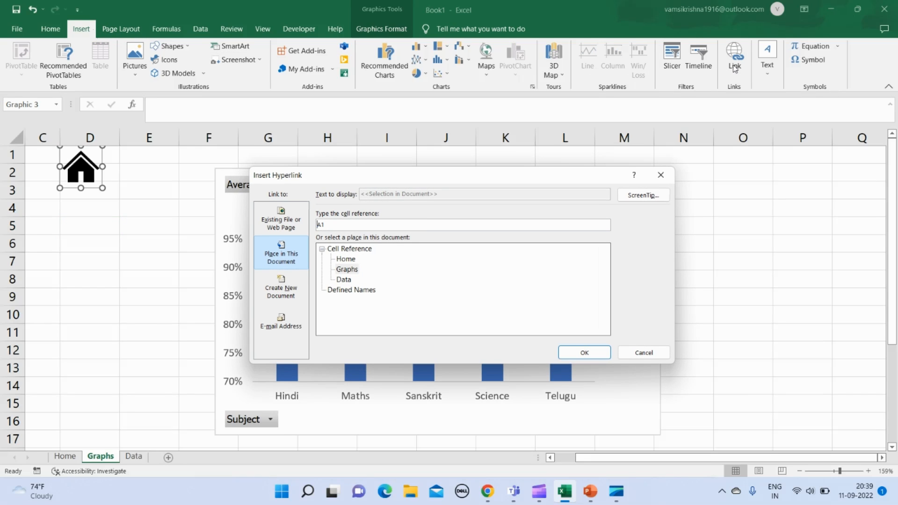
left_click(346, 259)
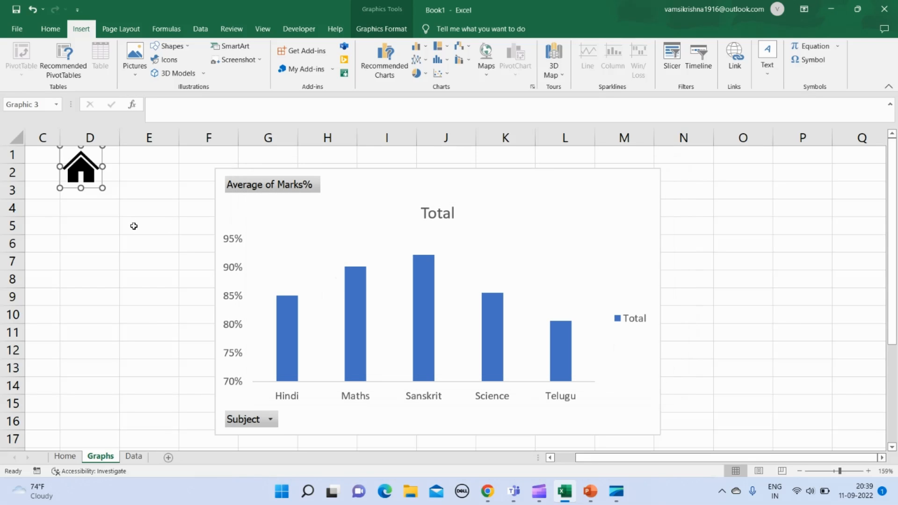
left_click(134, 226)
- Follow the house and database icon links through to the Data sheet and insert a blank row above row 1
left_click(86, 171)
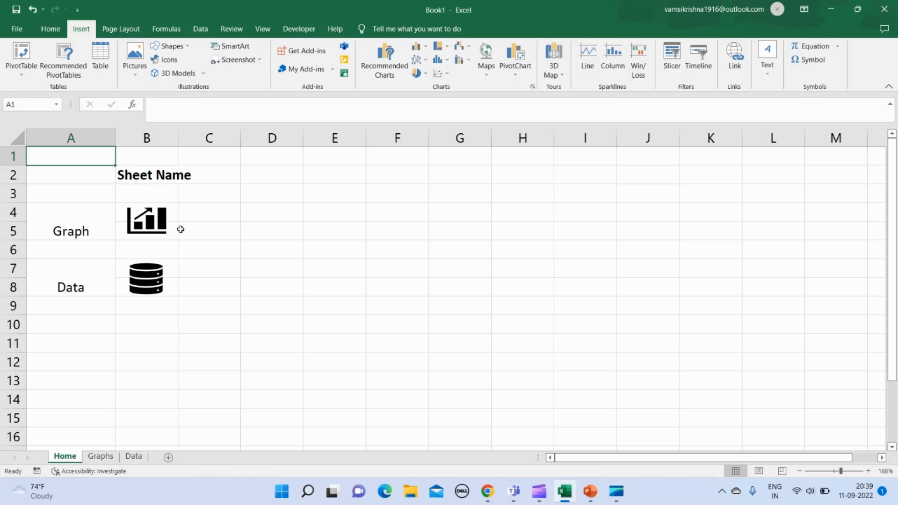
left_click(147, 289)
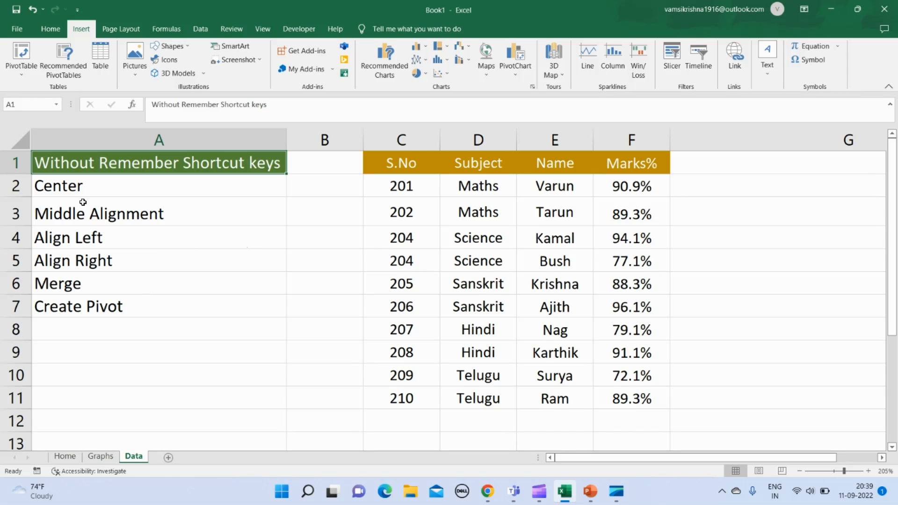
left_click(9, 161)
key("ctrl+shift+equal")
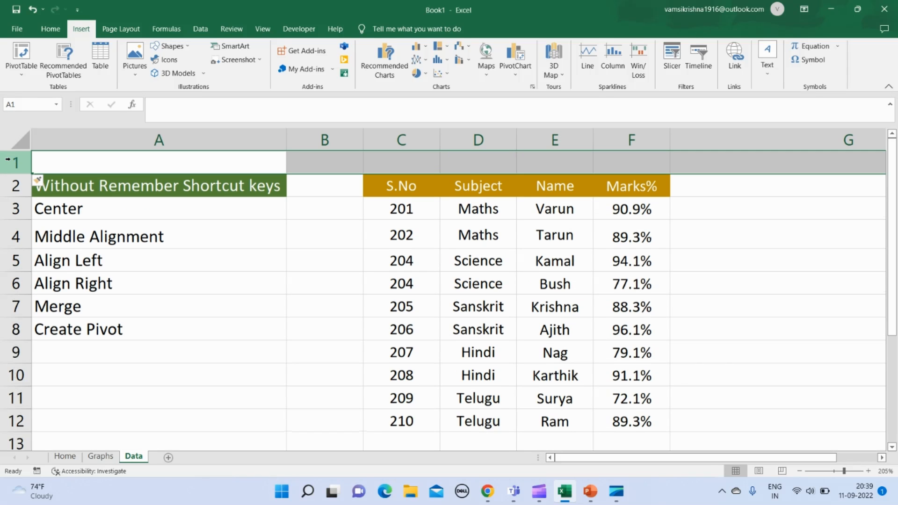
- Copy the linked house icon from the Graphs sheet to cell A1 of the Data sheet and shrink it to fit row 1
left_click(103, 461)
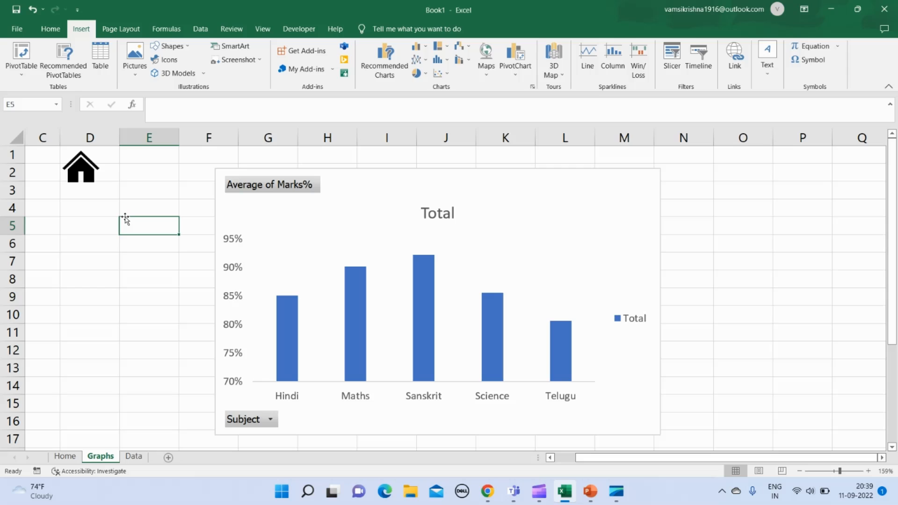
right_click(93, 167)
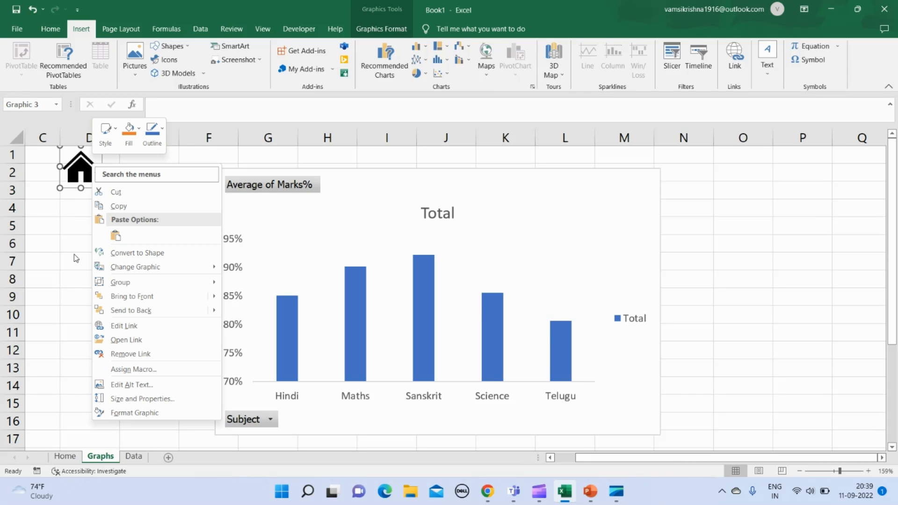
key("Escape")
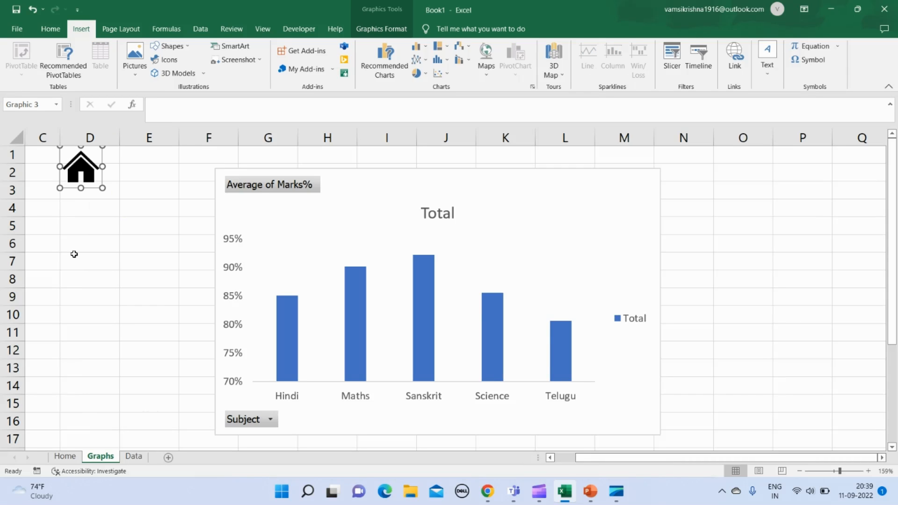
left_click(140, 458)
left_click(70, 156)
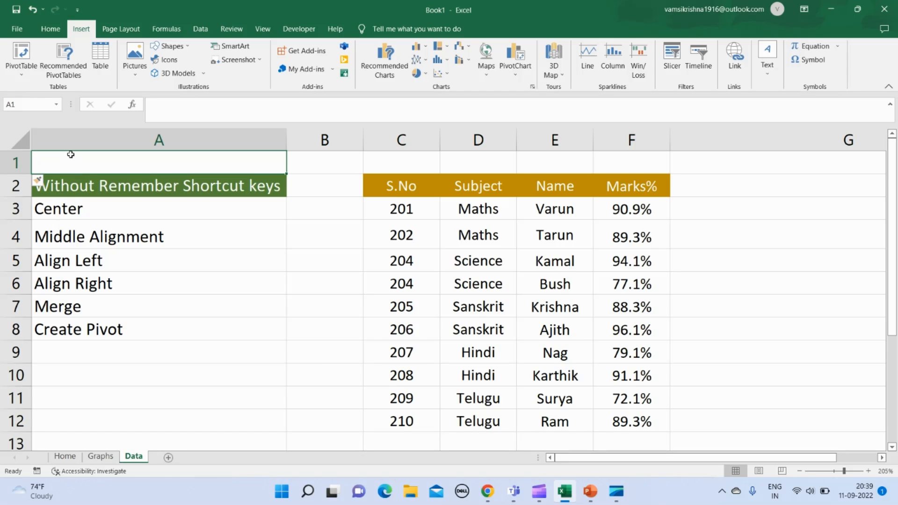
key("ctrl+v")
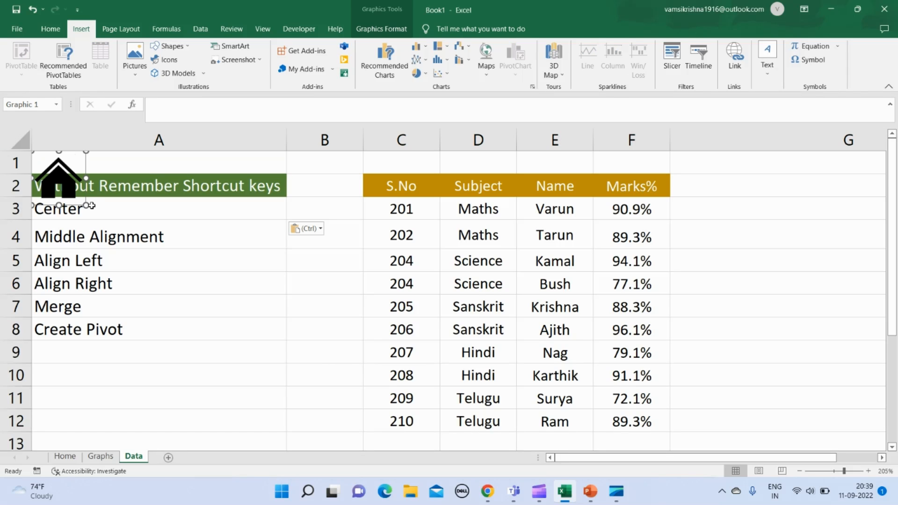
left_click_drag(87, 205, 56, 157)
left_click(60, 162)
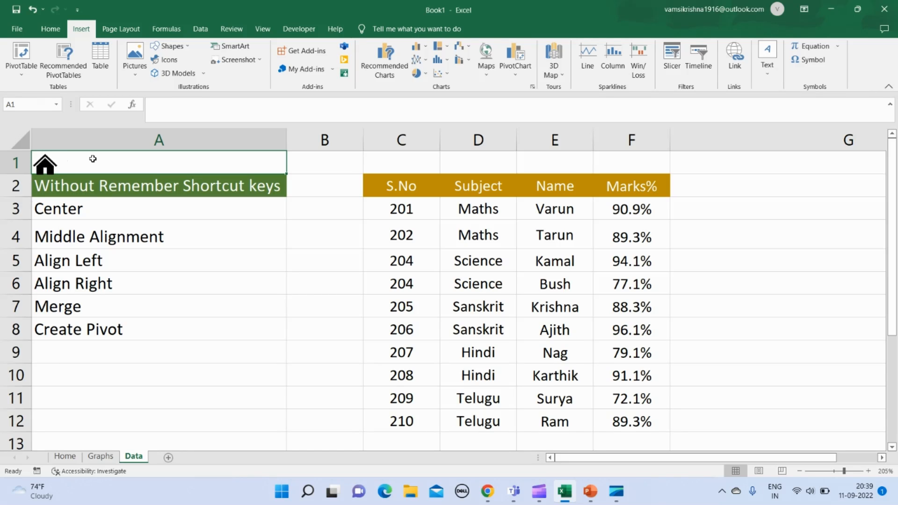
- Test the copied house icon's link by following it from the Data sheet back to the Home sheet
left_click(48, 167)
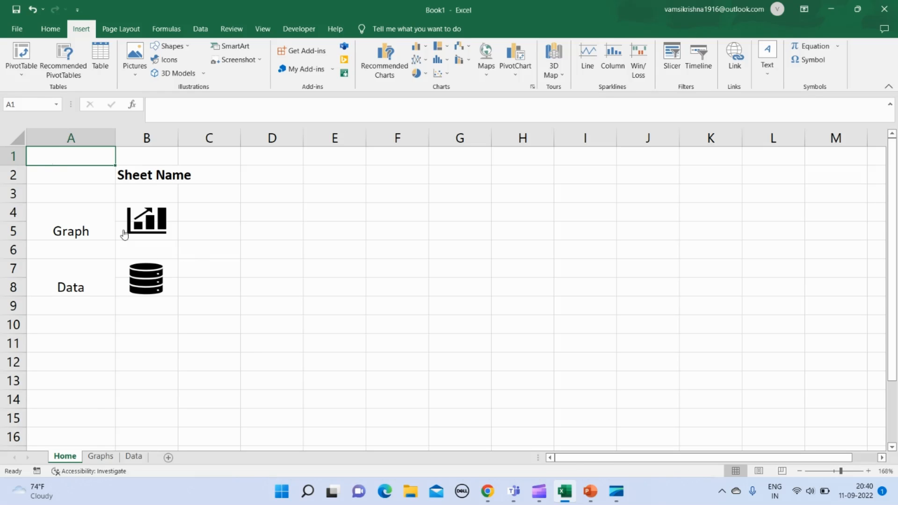
left_click(216, 385)
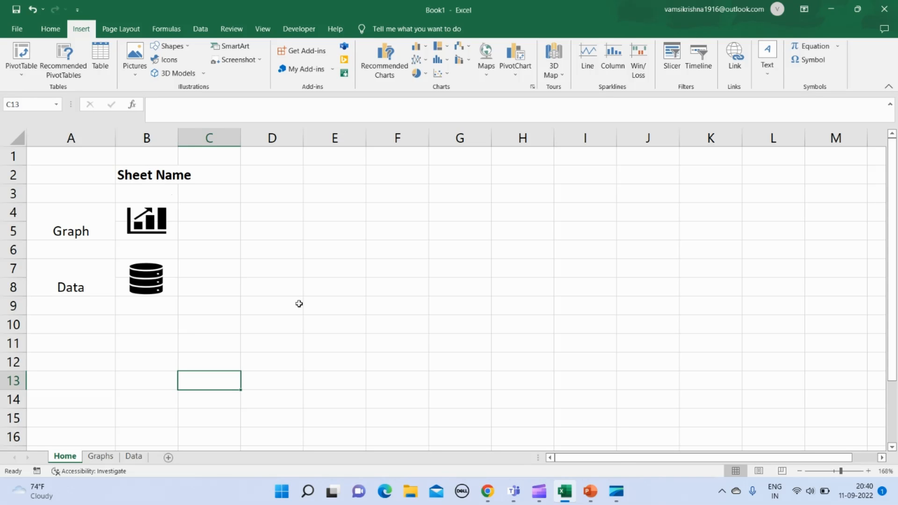
mouse_move(539, 496)
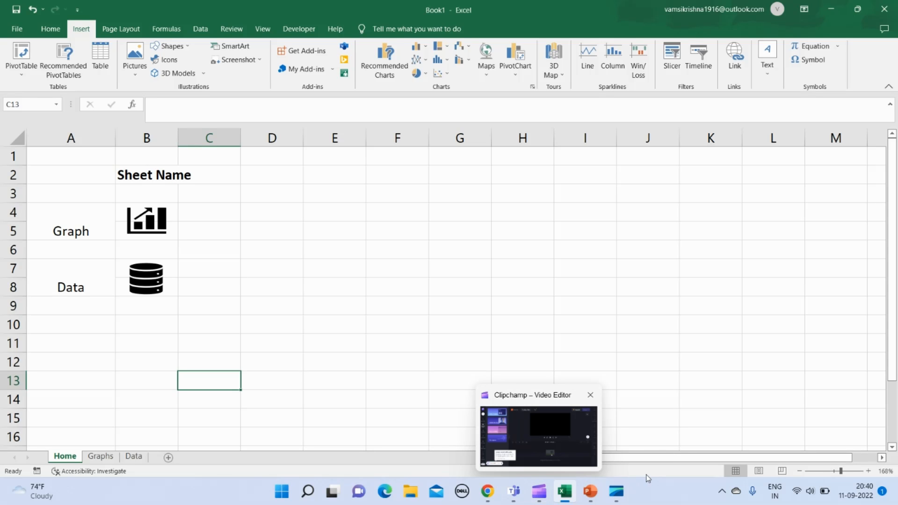